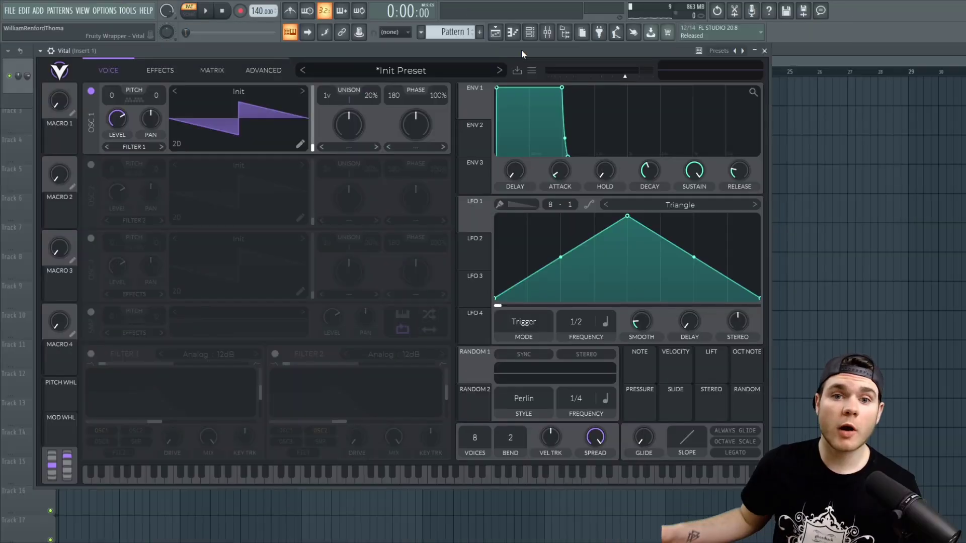
Look through the list of available wavetables for oscillator 1.
left_click(222, 93)
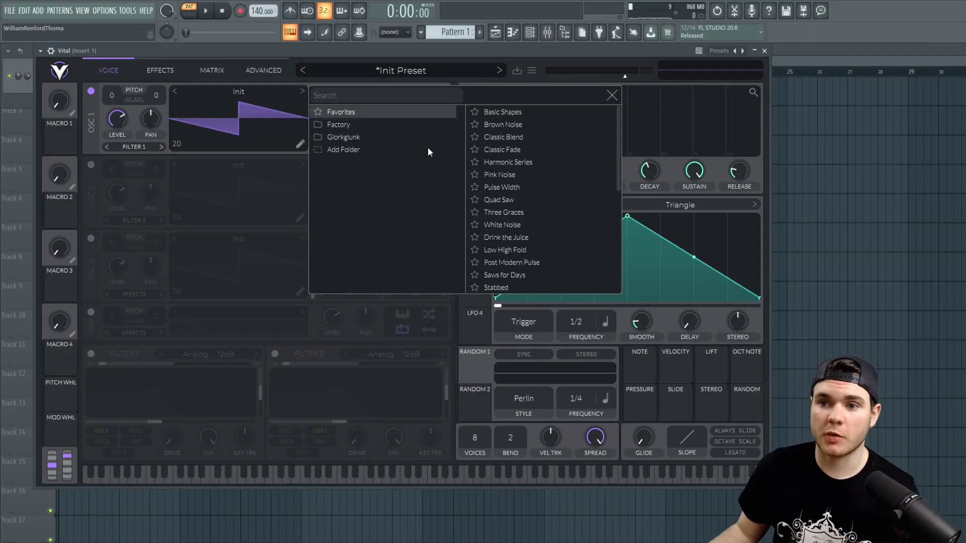
scroll(518, 167, "down", 5)
scroll(528, 226, "up", 4)
scroll(536, 263, "up", 2)
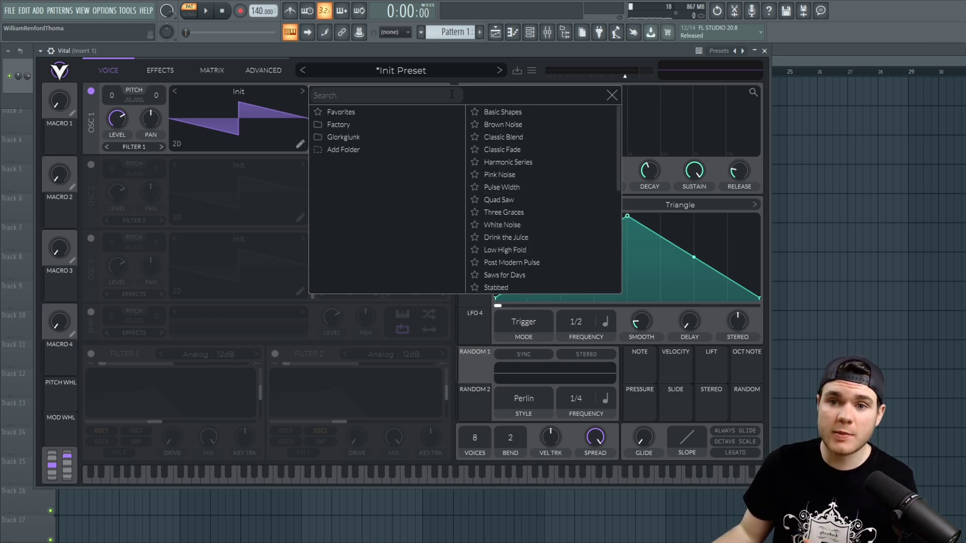
left_click(220, 91)
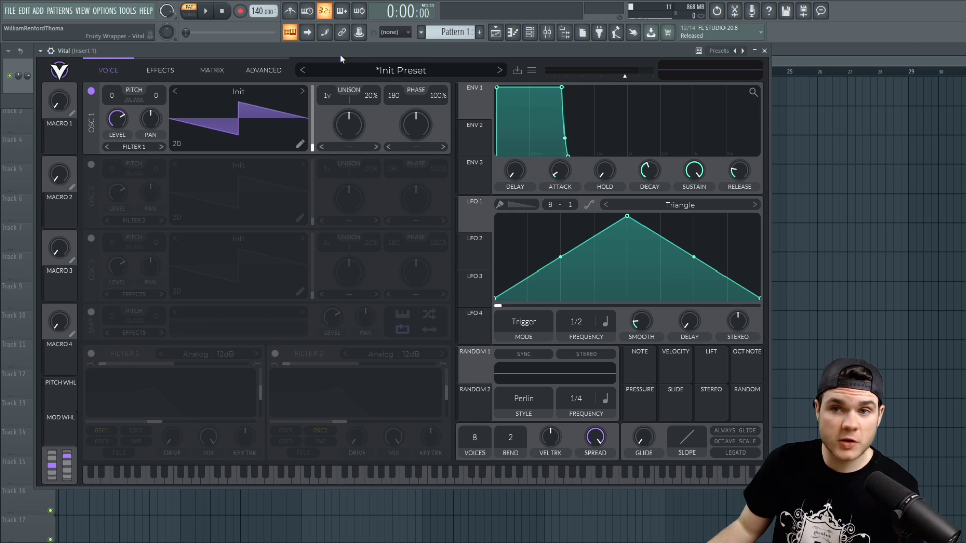
Show the file browser and expand the Sample Packs folder on the D: drive.
left_click(573, 32)
left_click(39, 214)
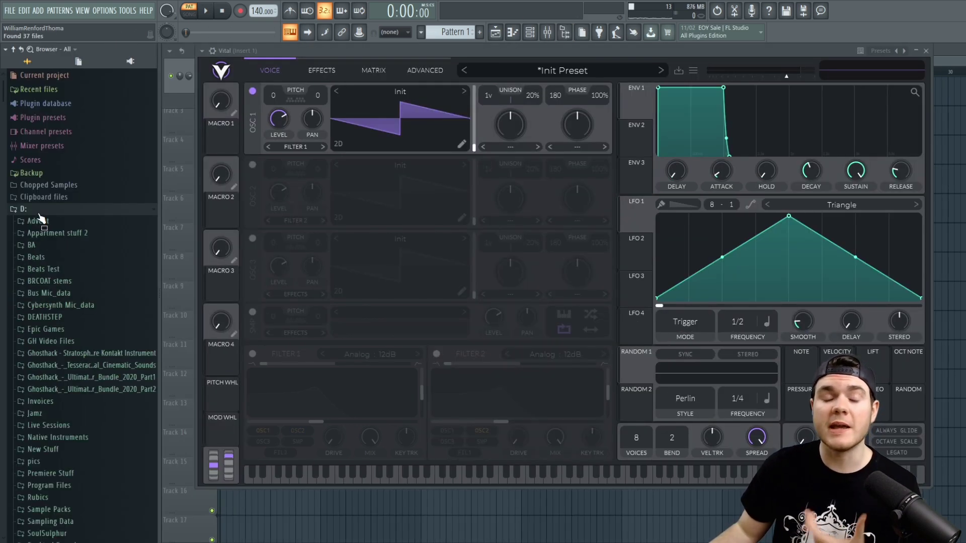
scroll(66, 227, "down", 10)
scroll(83, 242, "up", 7)
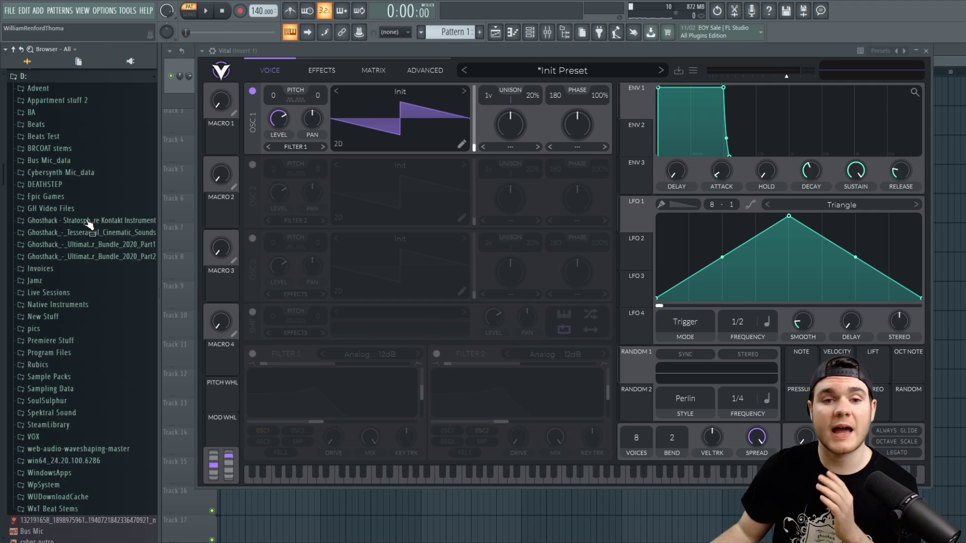
left_click(83, 380)
scroll(83, 380, "down", 5)
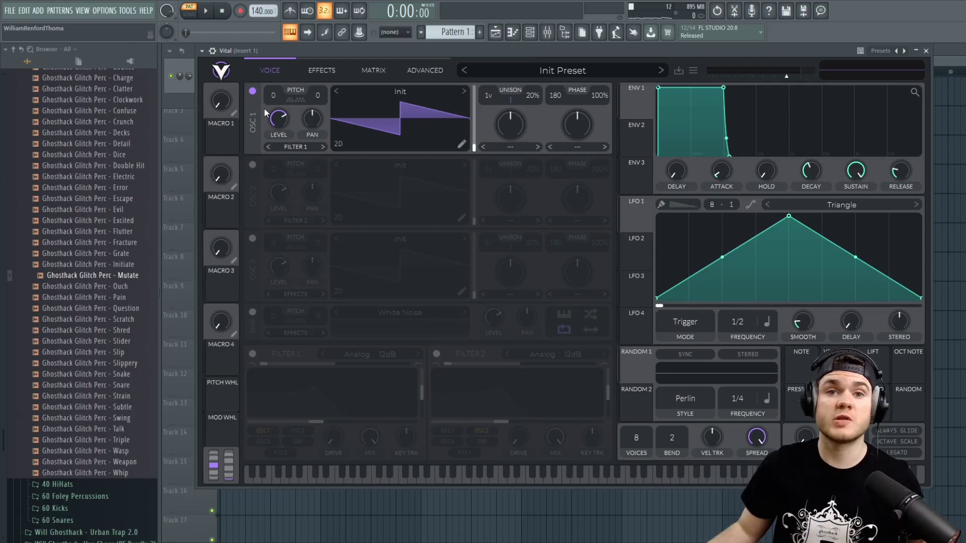
Audition the sample Ghosthack Glitch Perc - Mutate and load it into oscillator 1 as a Wavetable.
left_click(111, 276)
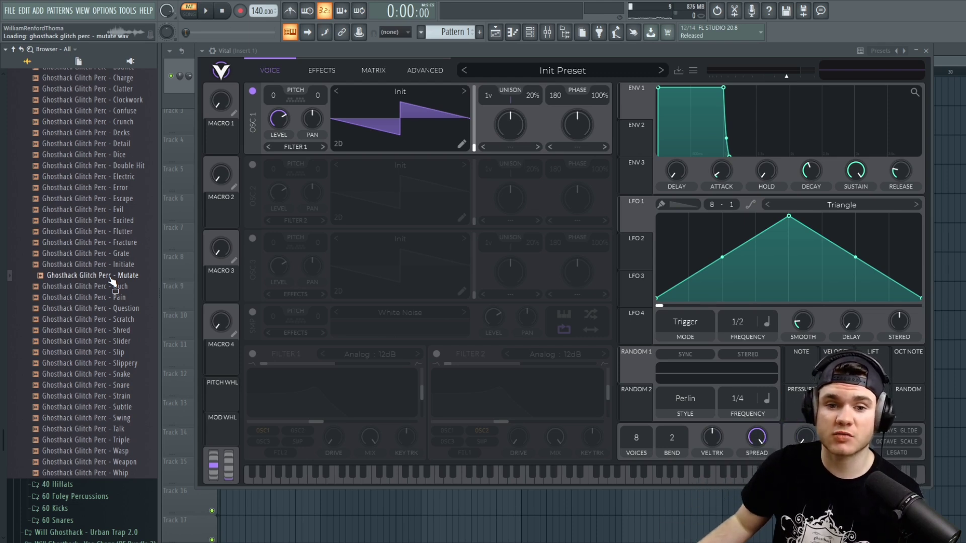
left_click_drag(112, 280, 404, 119)
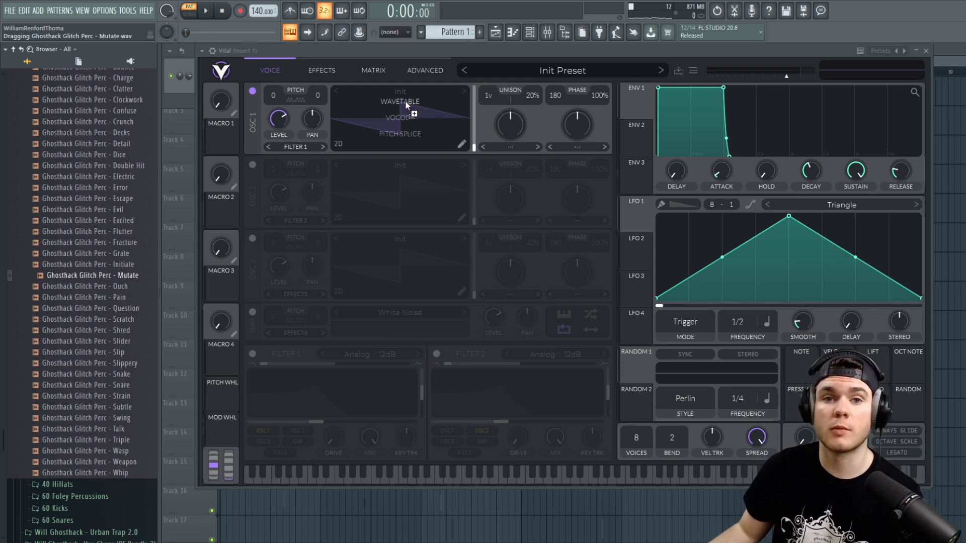
left_click_drag(406, 100, 405, 101)
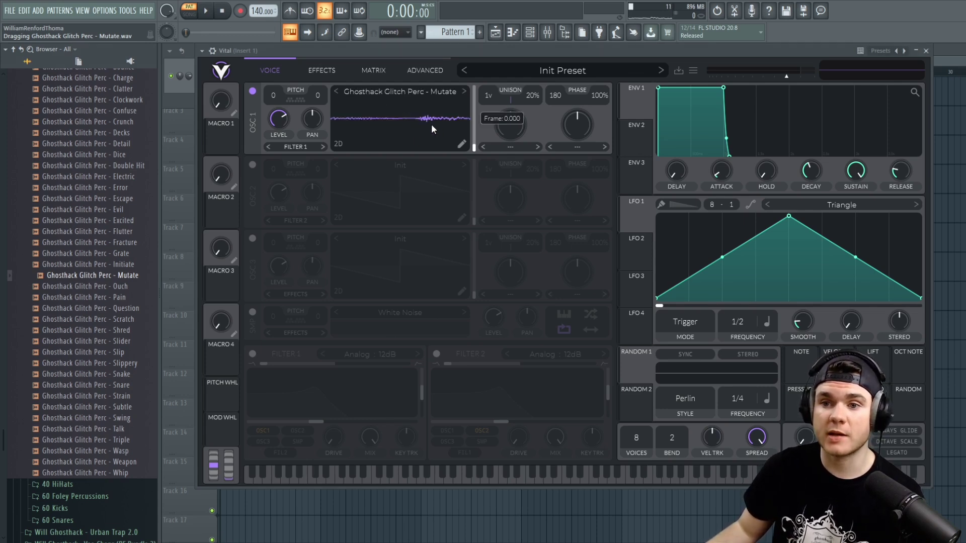
Show the oscillator 1 wavetable in 3D and sweep its wave frame up and back to the start.
left_click(337, 144)
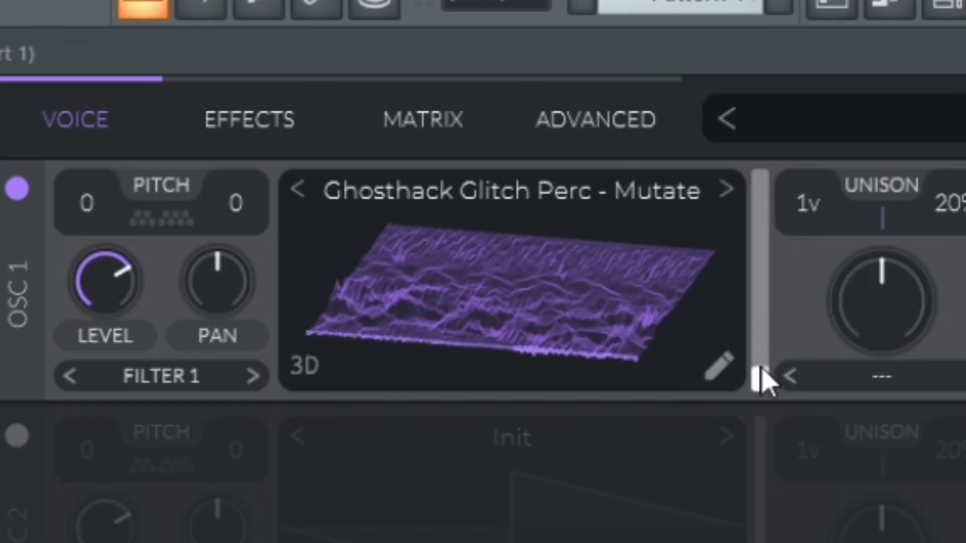
left_click_drag(472, 145, 474, 112)
left_click_drag(770, 261, 753, 367)
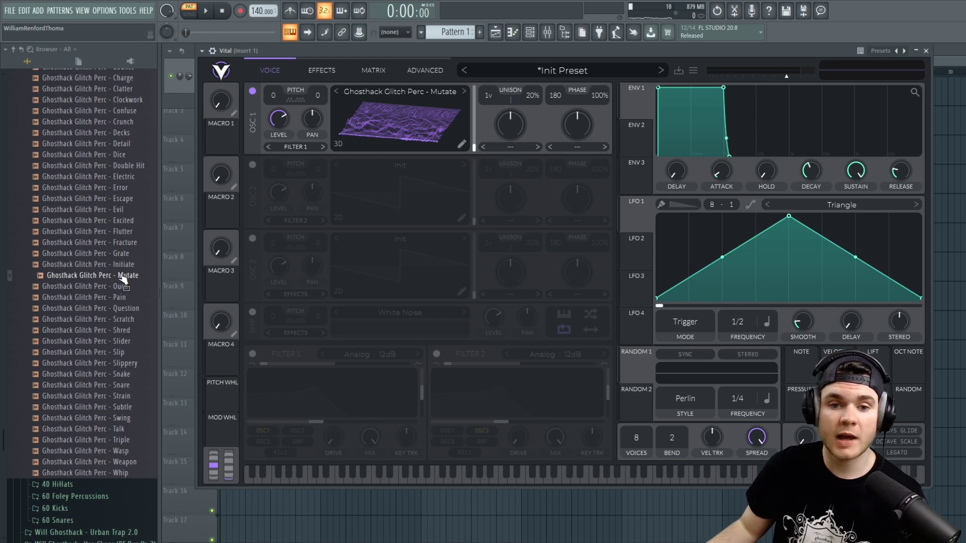
Load Ghosthack Glitch Perc - Mutate into oscillator 1 as a Vocode wavetable and sweep its wave frame.
left_click_drag(121, 277, 402, 117)
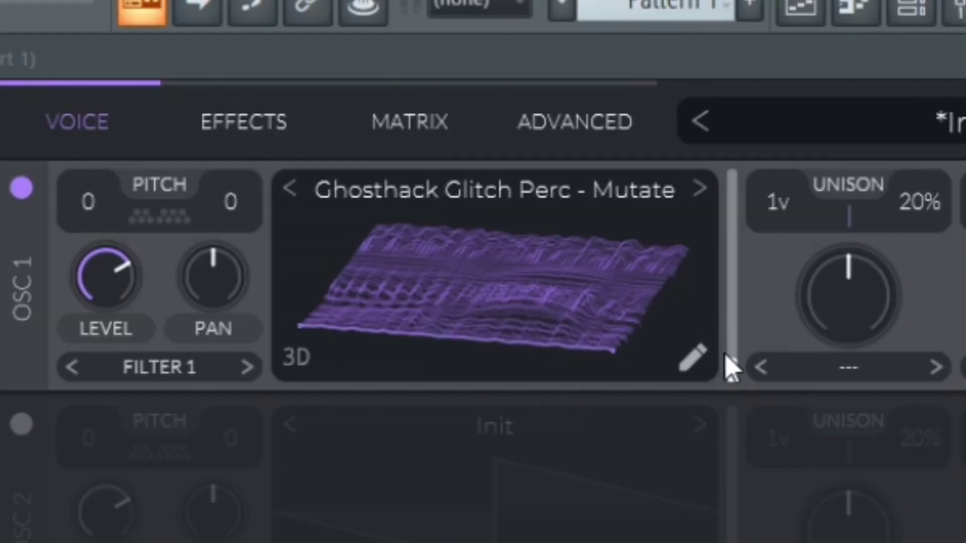
left_click_drag(474, 147, 478, 133)
left_click_drag(744, 324, 720, 376)
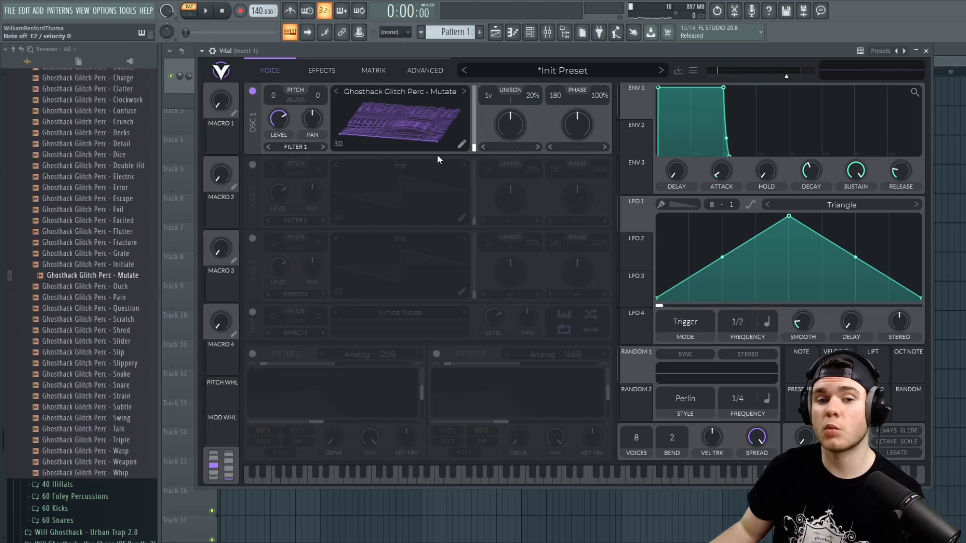
Load Ghosthack Glitch Perc - Escape into oscillator 1 as a Vocode wavetable and sweep its wave frame towards the end.
left_click(99, 198)
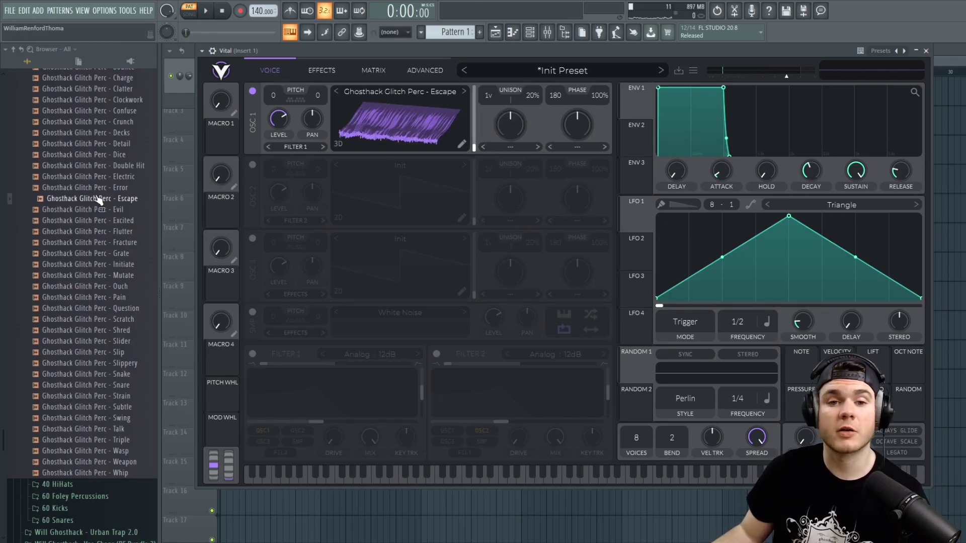
left_click_drag(100, 204, 406, 121)
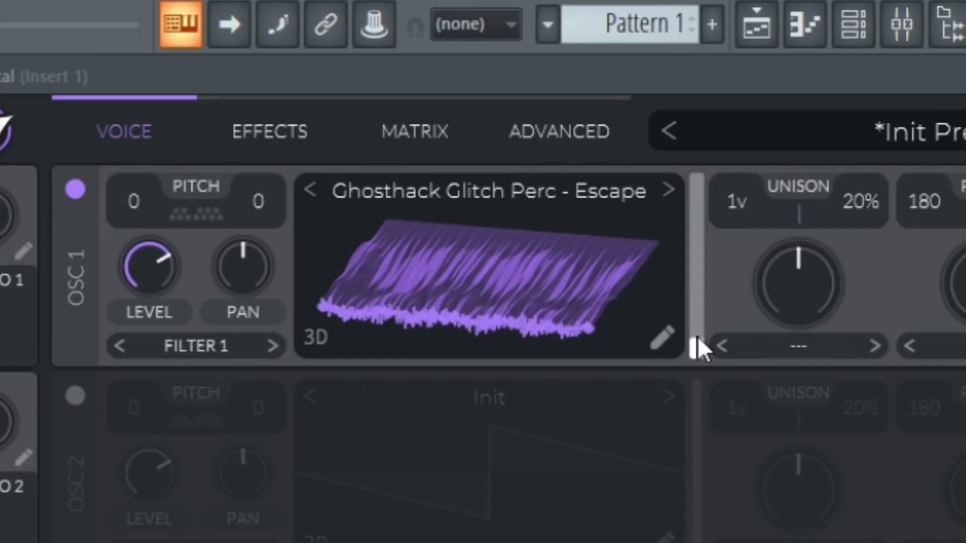
left_click_drag(475, 147, 485, 81)
left_click_drag(719, 153, 728, 112)
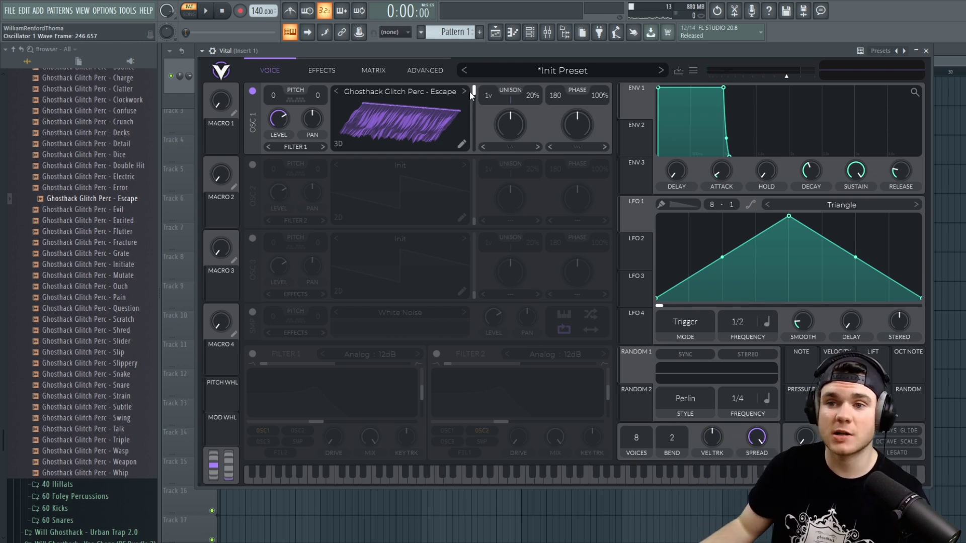
Load Ghosthack Glitch Perc - Mutate into oscillator 1 with Pitch Splice and sweep its wave frame back to the start.
left_click_drag(93, 276, 434, 101)
left_click_drag(399, 135, 397, 134)
left_click_drag(474, 91, 474, 154)
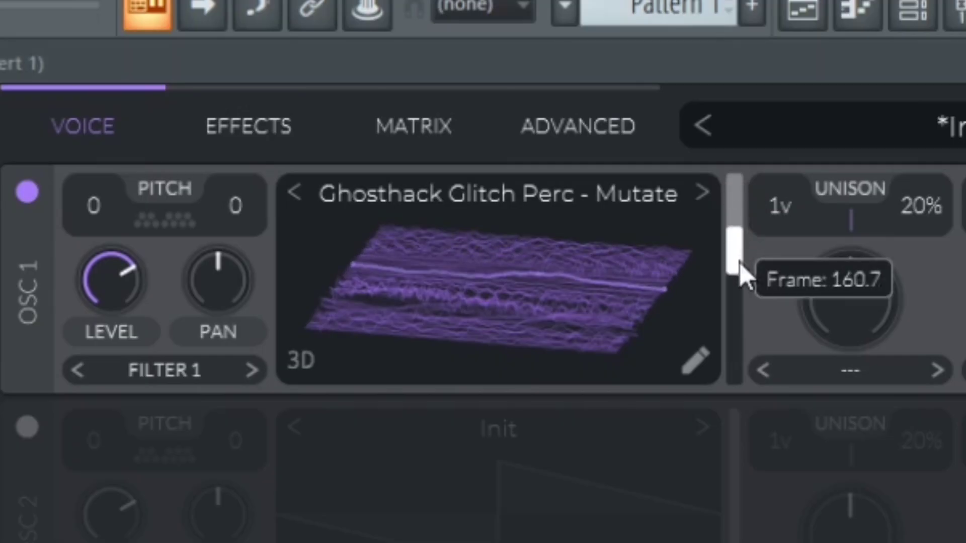
left_click_drag(732, 392, 728, 442)
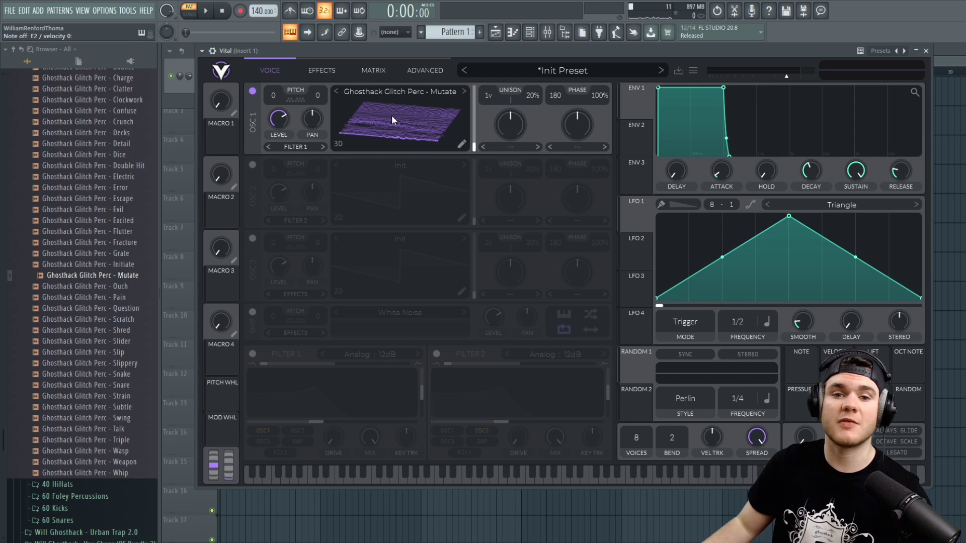
left_click_drag(138, 276, 136, 280)
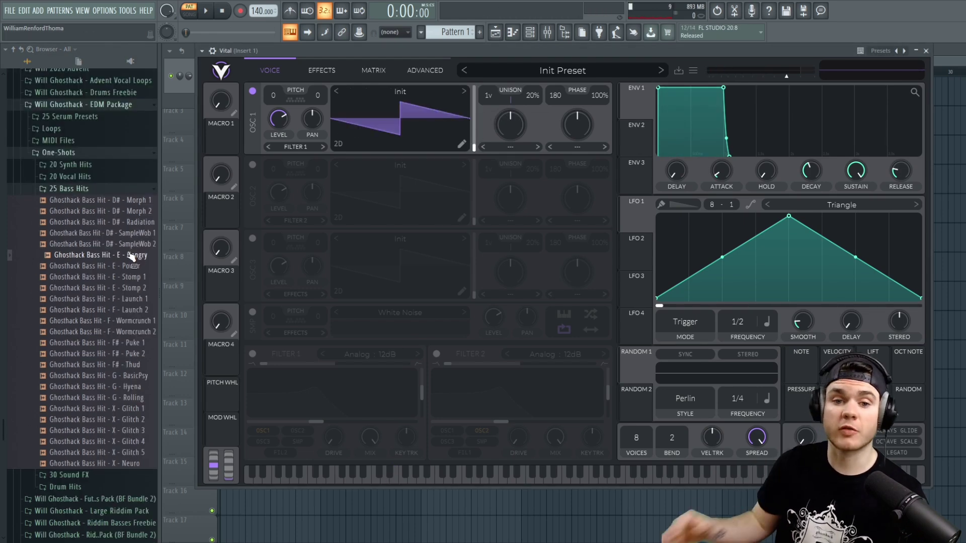
Load Ghosthack Bass Hit - E - Hangry into oscillator 1 with Pitch Splice as a 3D wavetable and sweep its wave frame upward.
left_click_drag(128, 259, 402, 134)
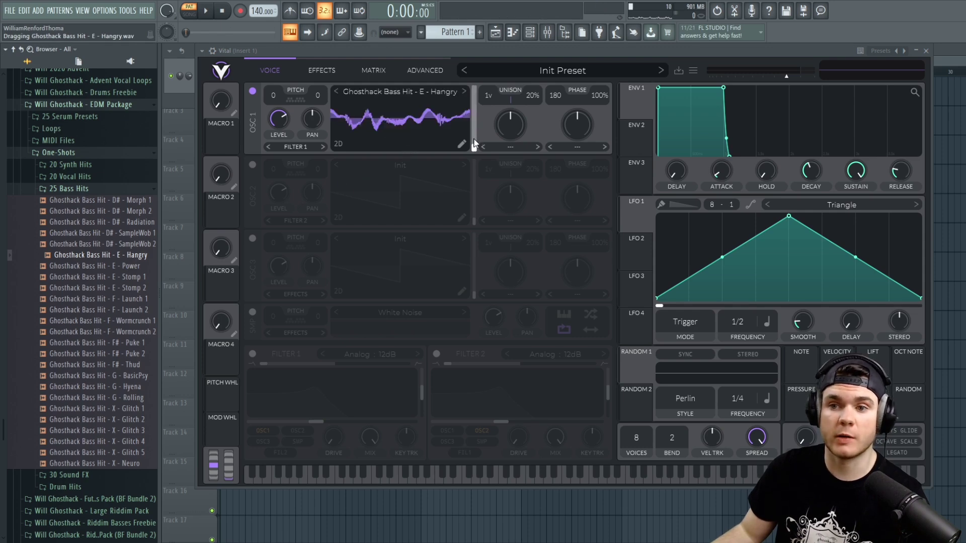
left_click(339, 144)
left_click_drag(477, 146, 480, 117)
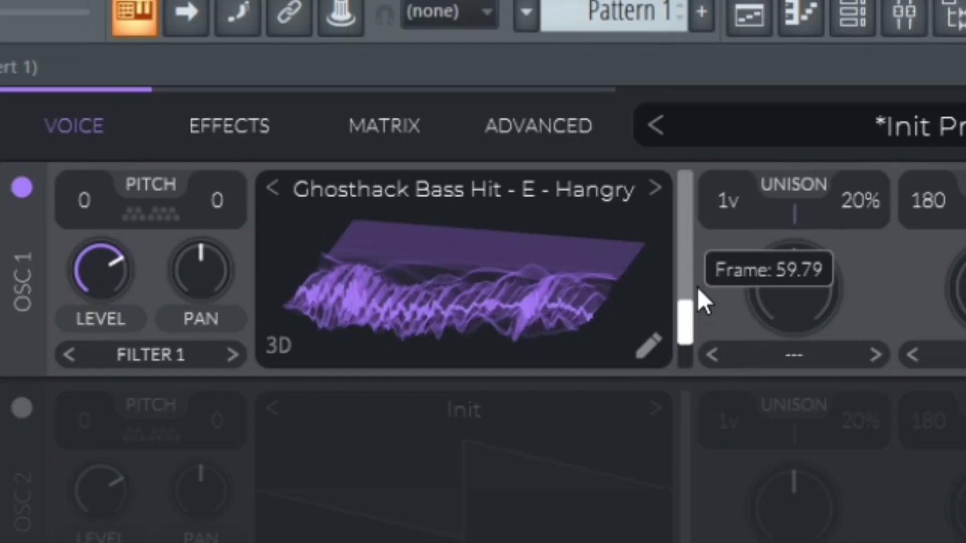
left_click_drag(698, 254, 702, 208)
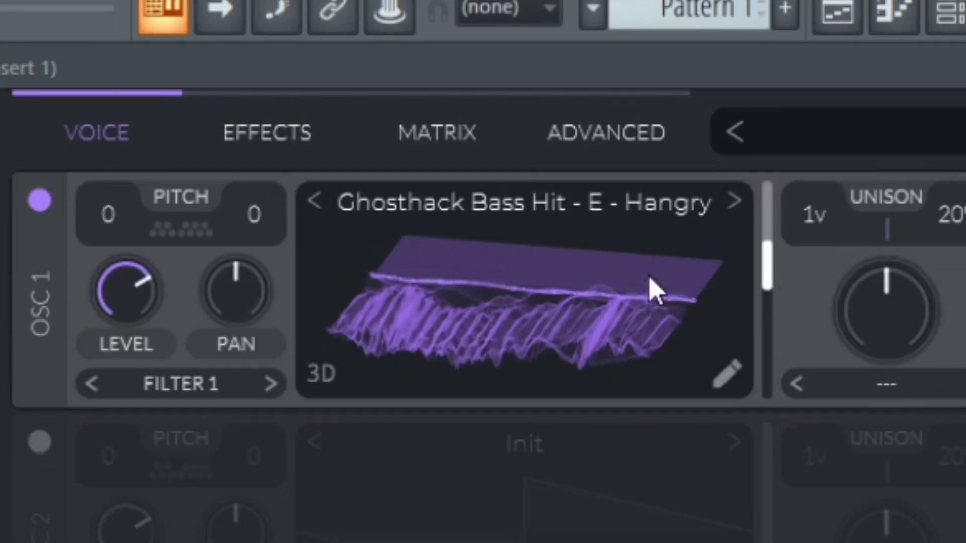
left_click_drag(769, 277, 763, 219)
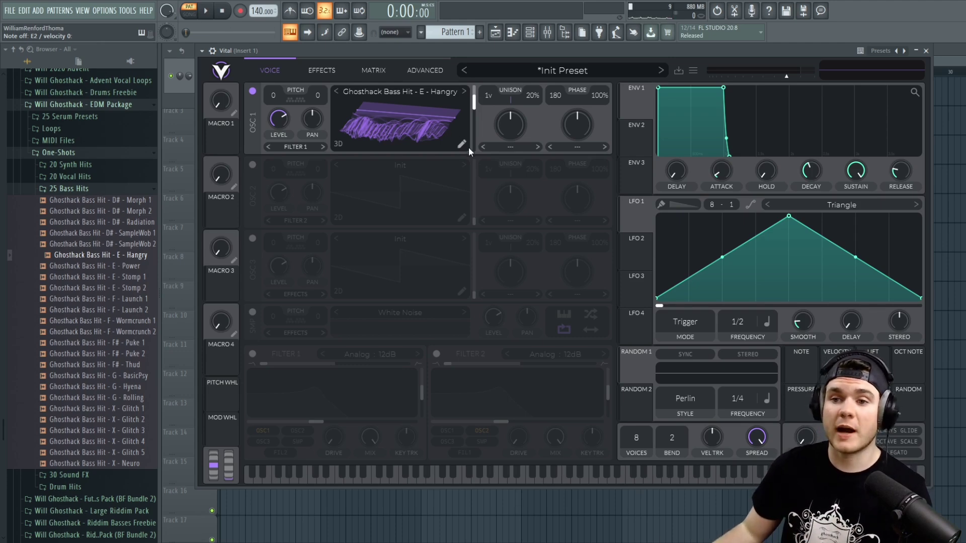
Open the Hangry wavetable of oscillator 1 for editing and scrub the playhead to the timeline's start.
left_click(461, 145)
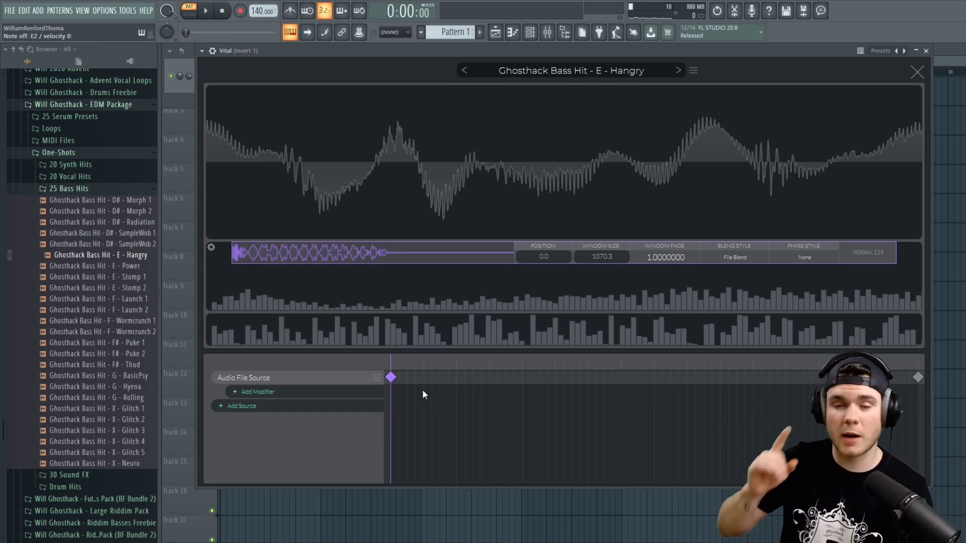
mouse_move(417, 358)
left_mouse_down()
mouse_move(431, 366)
mouse_move(832, 341)
mouse_move(825, 352)
mouse_move(490, 370)
mouse_move(388, 362)
mouse_move(726, 329)
mouse_move(794, 330)
mouse_move(388, 361)
left_mouse_up()
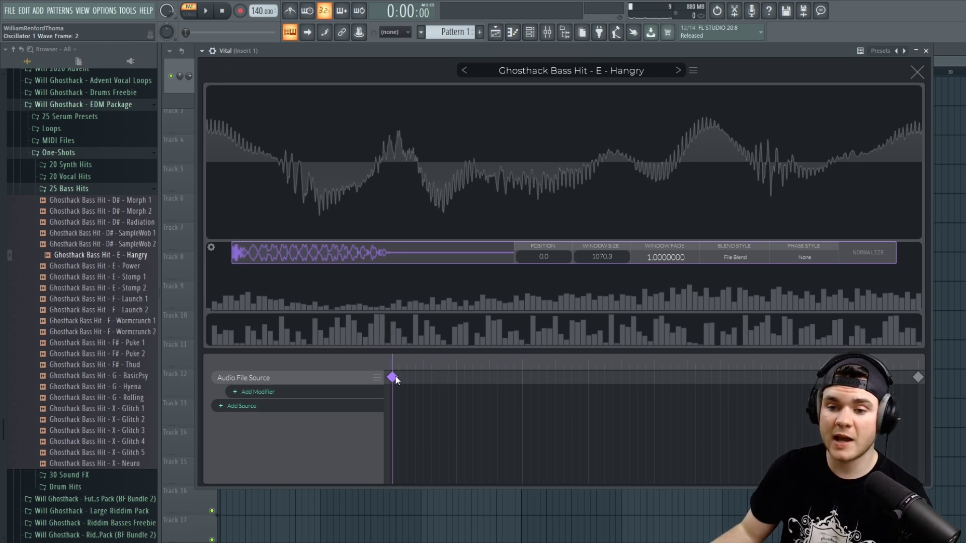
Compare the position values of the first and last Audio File Source keyframes.
left_click(918, 377)
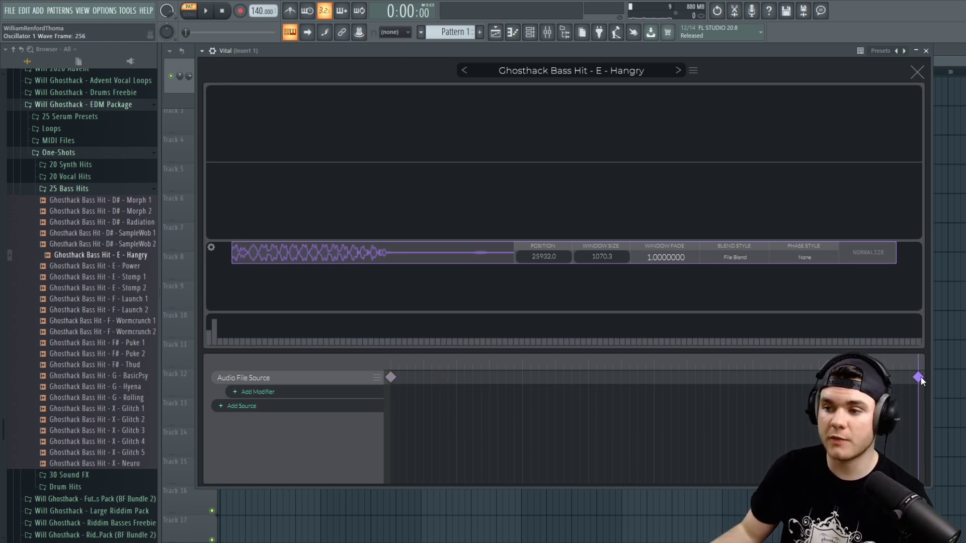
left_click(391, 377)
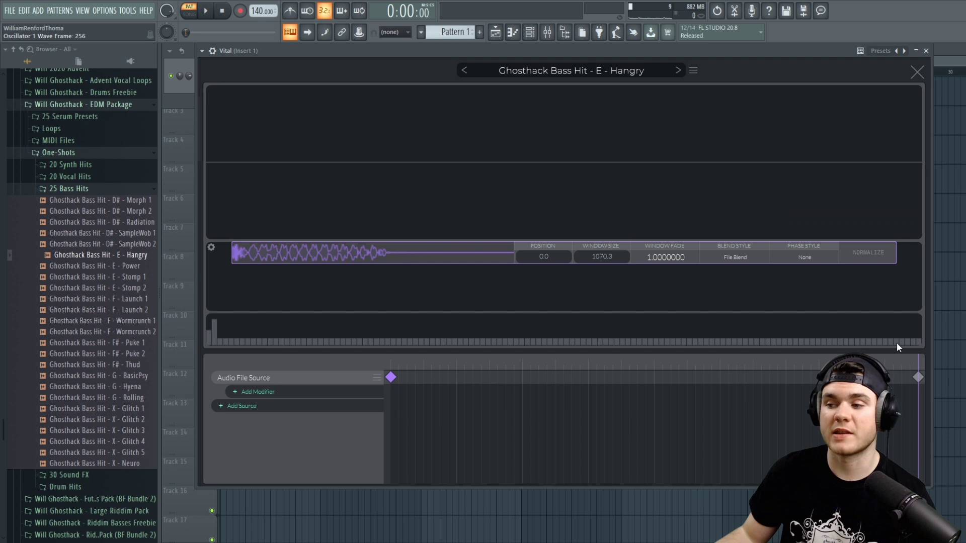
left_click(918, 378)
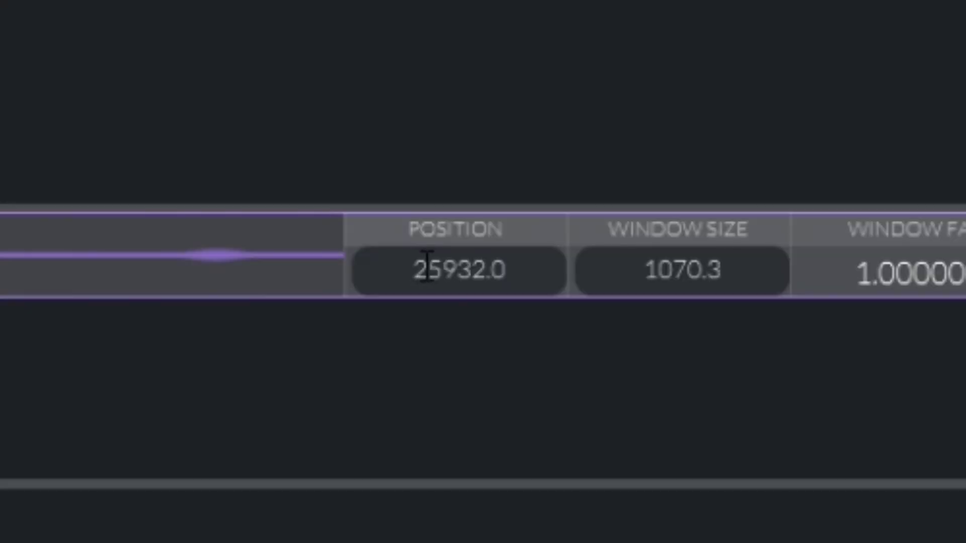
left_click(530, 258)
type("0")
key("Return")
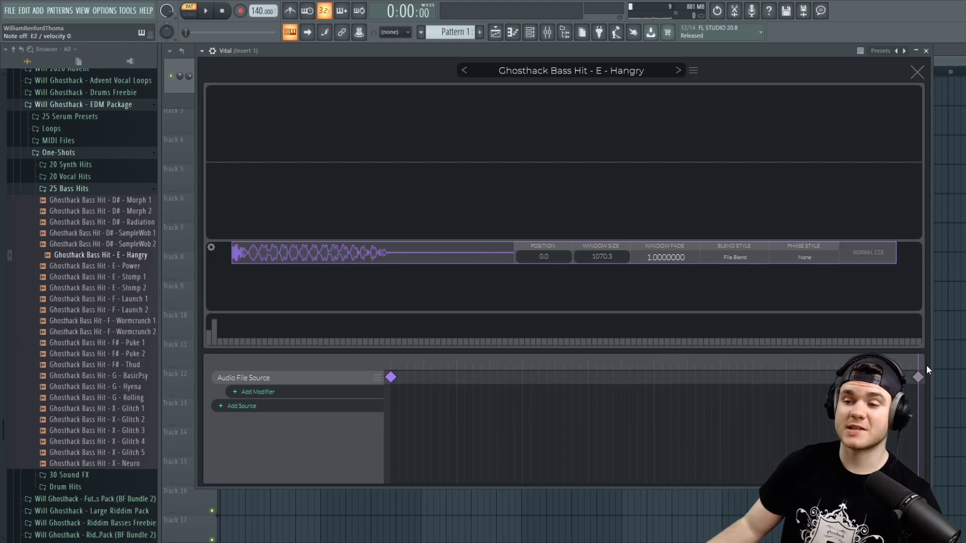
Scrub the playhead to just past the middle of the wavetable timeline and hide the file browser.
left_click_drag(911, 361, 689, 363)
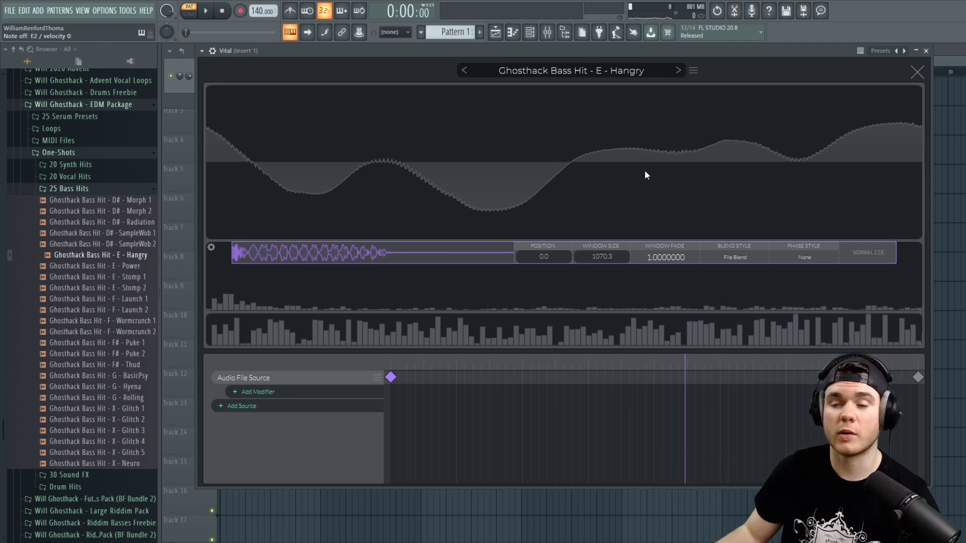
key("alt+F8")
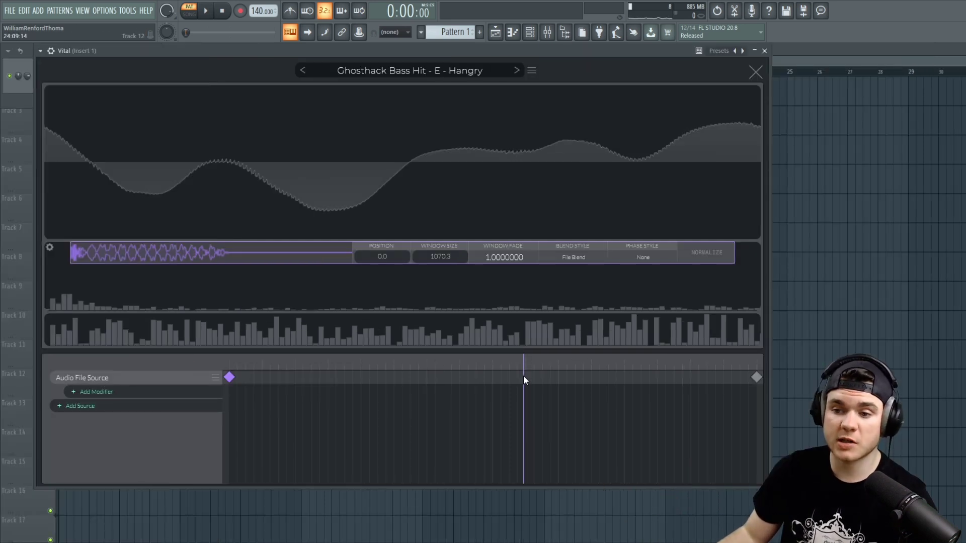
Add a keyframe at the playhead on the Audio File Source track and delete it again.
left_click(523, 377)
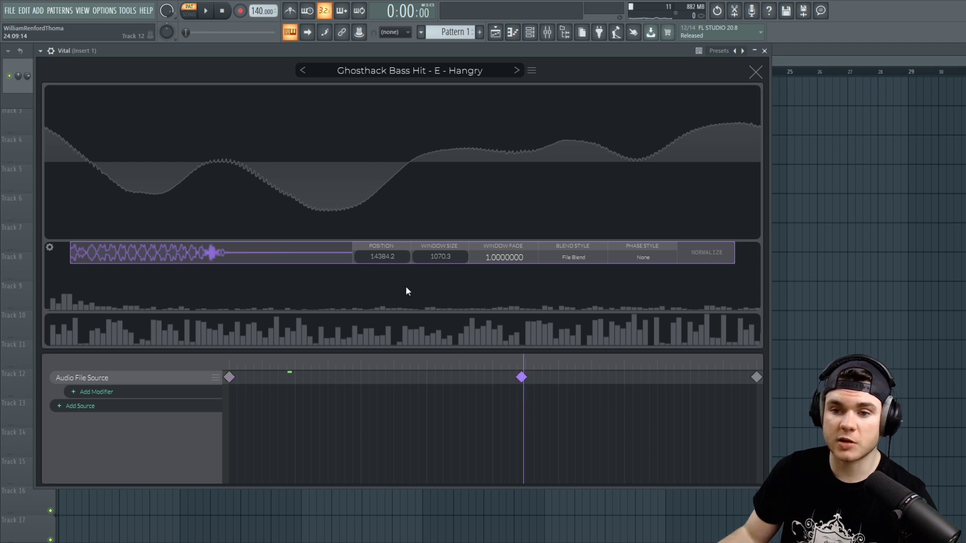
left_click(405, 255)
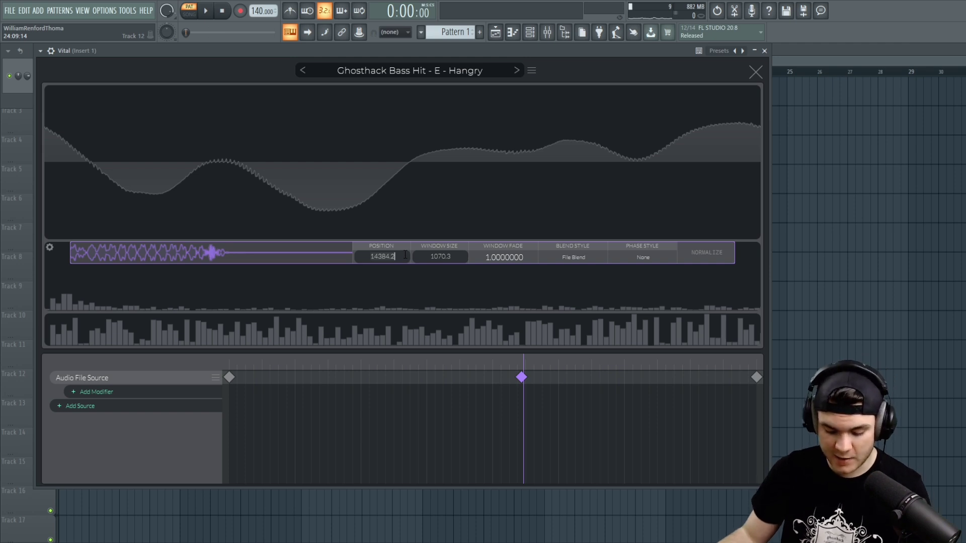
left_click(549, 380)
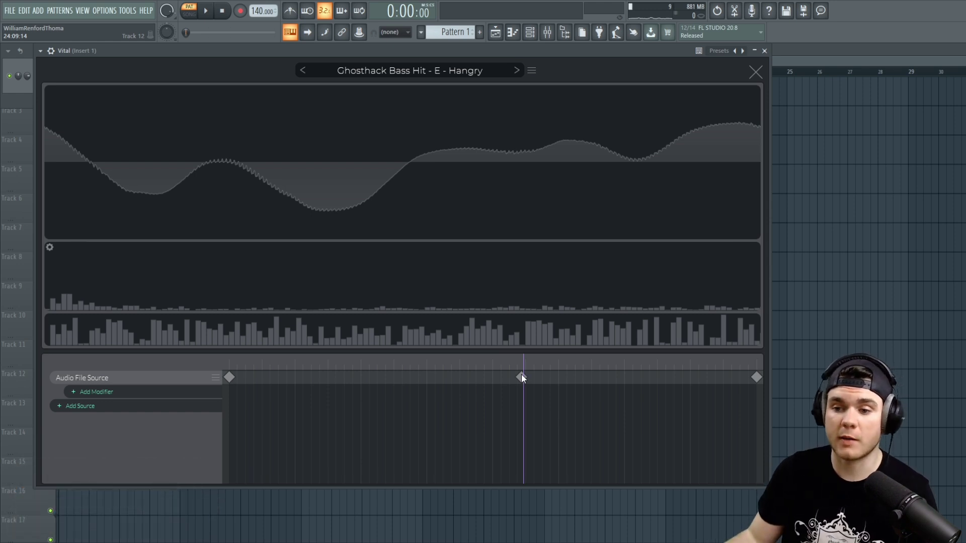
left_click(521, 376)
key("Delete")
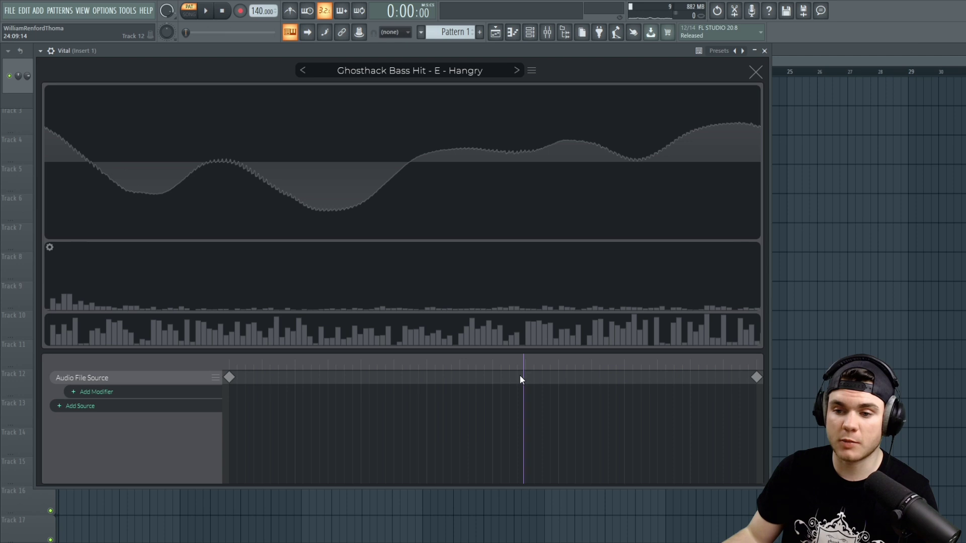
Set the position of the last Audio File Source keyframe to 14384.2.
left_click(756, 378)
left_click(372, 256)
key("ctrl+a")
type("14384.2")
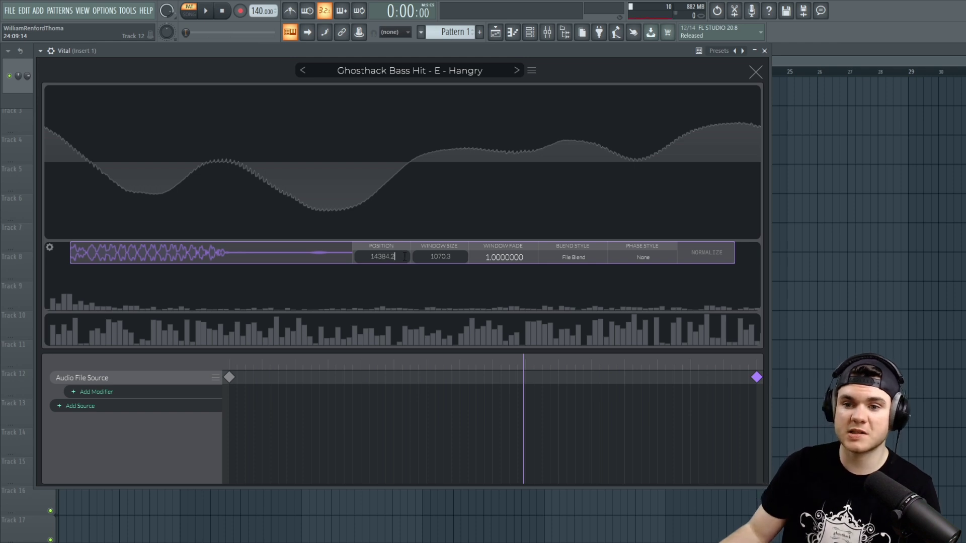
key("Return")
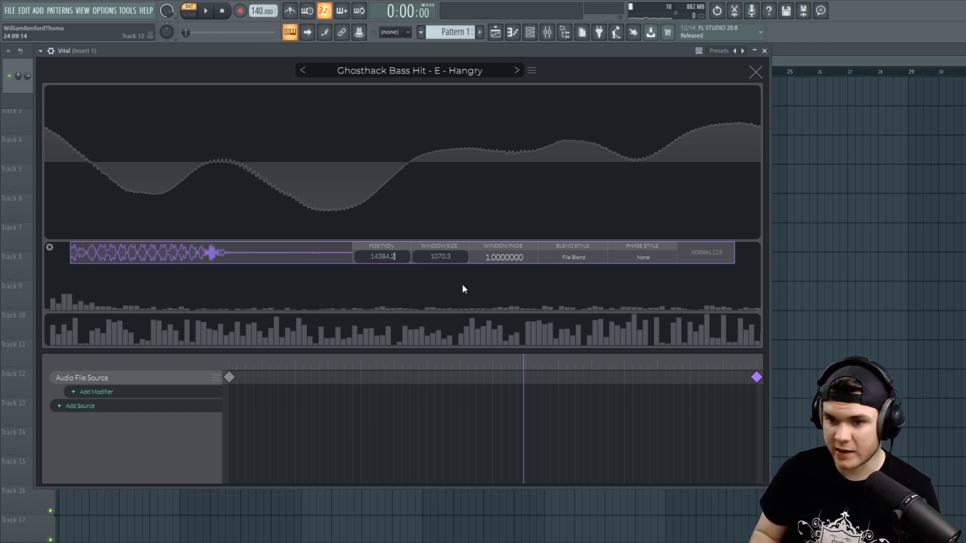
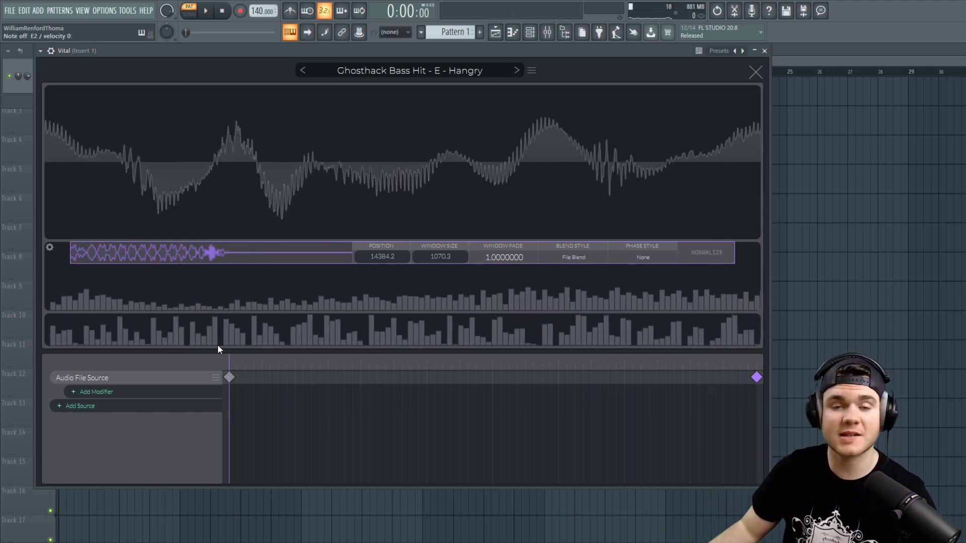
Close and reopen the wavetable editor, set the source's blend style to Time, and scrub near the timeline's start to audition it.
left_click(756, 71)
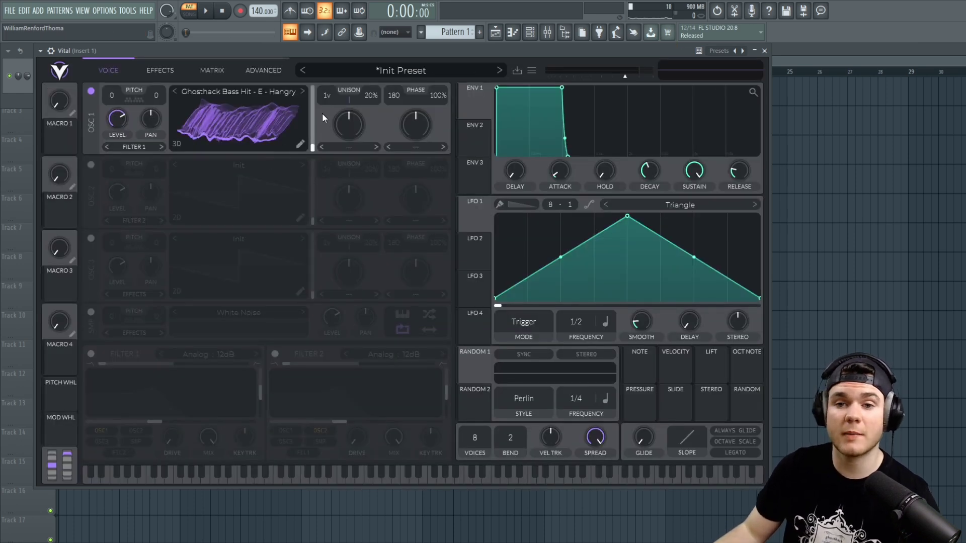
left_click(300, 145)
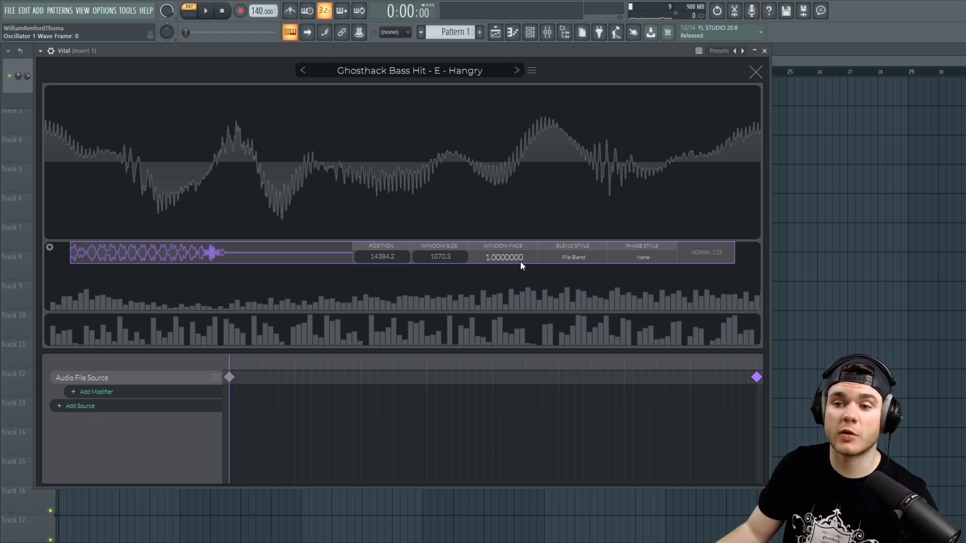
left_click(573, 258)
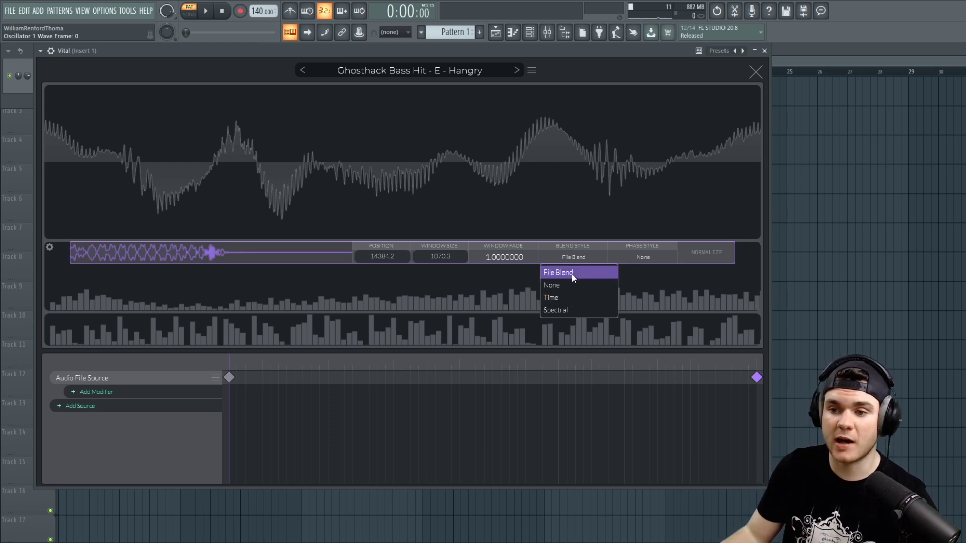
left_click(565, 299)
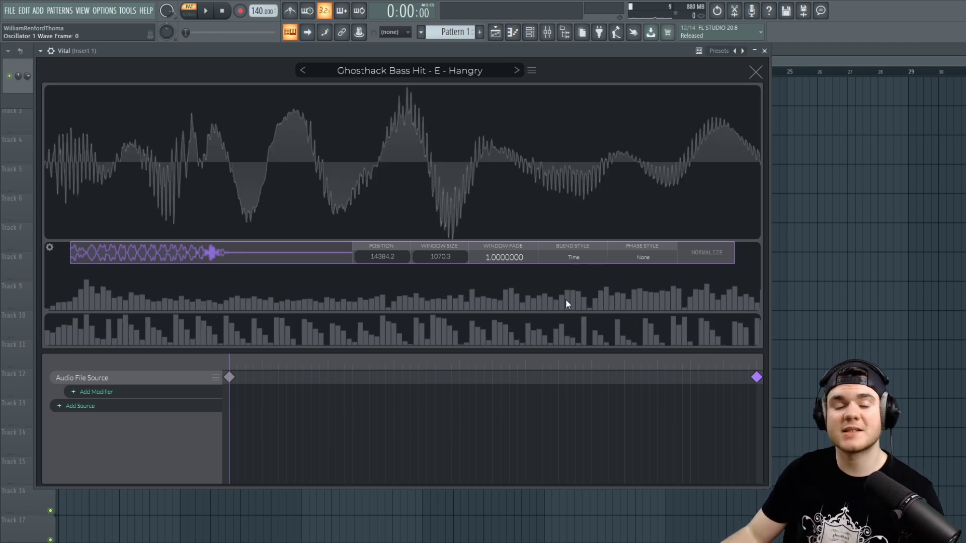
left_click_drag(271, 363, 228, 364)
Audition the Spectral and None blend styles by scrubbing near the timeline's start, and restore File Blend.
left_click(571, 257)
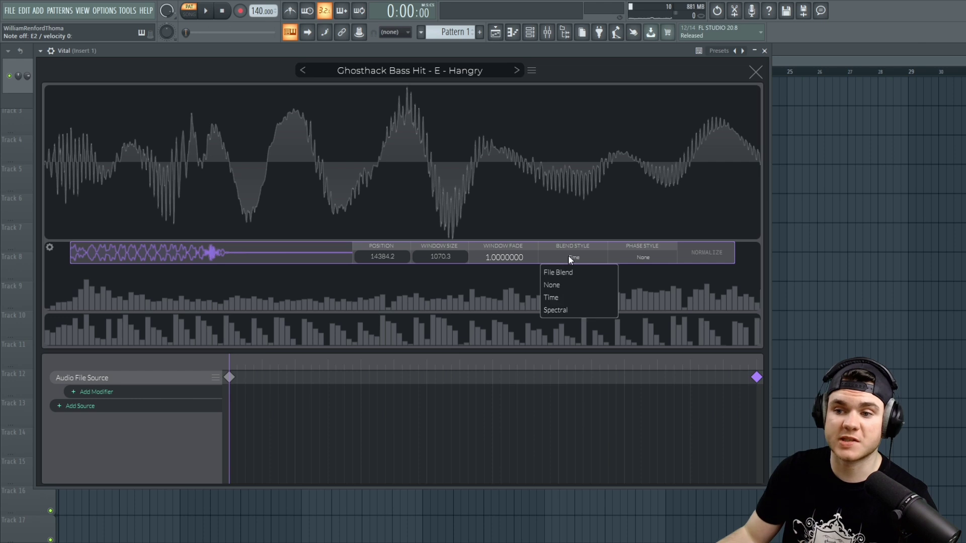
left_click(568, 308)
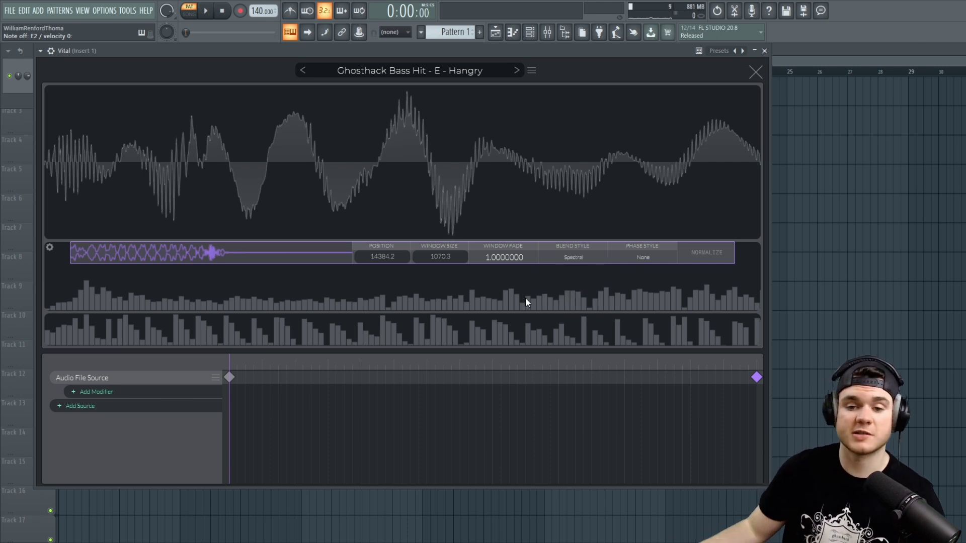
left_click_drag(267, 354, 222, 363)
key("ctrl+z")
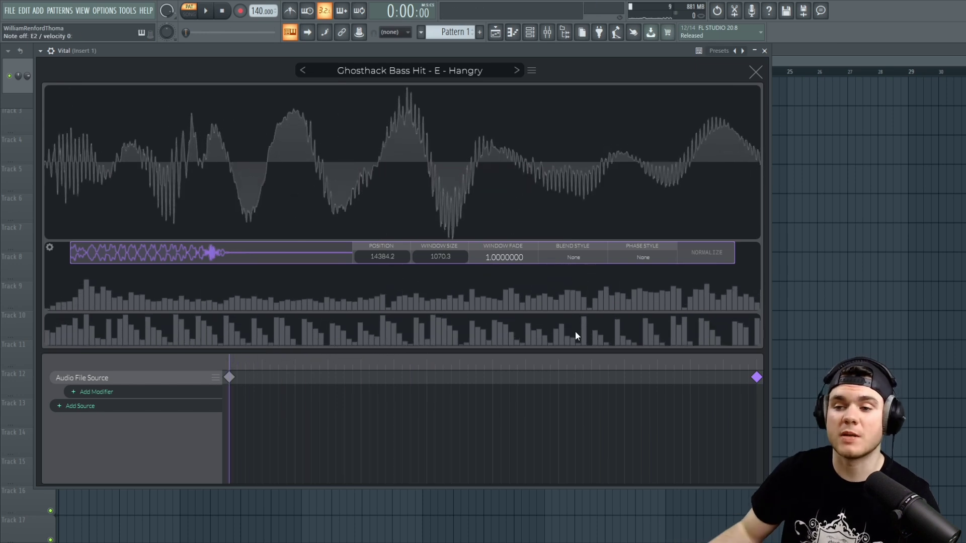
left_click_drag(240, 353, 197, 371)
left_click(582, 261)
left_click(566, 272)
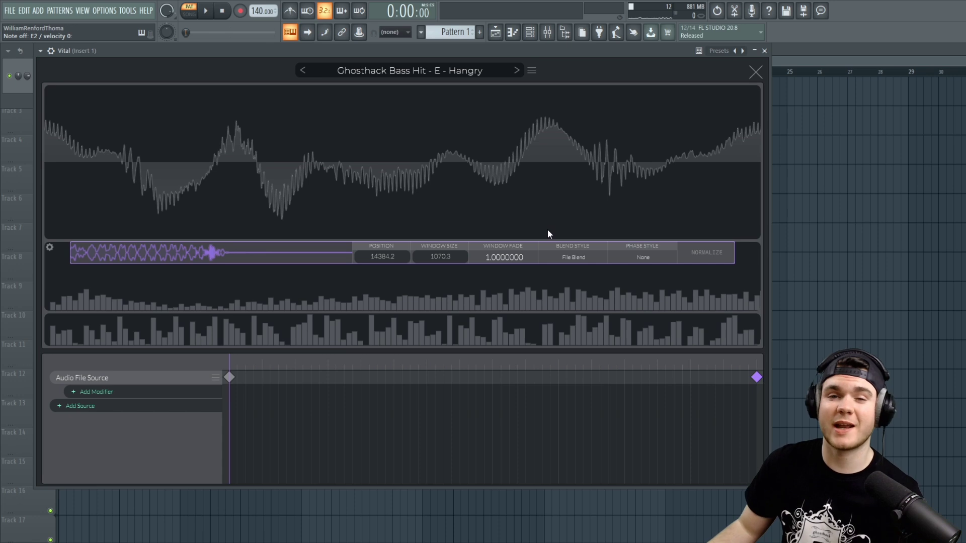
Try the Vocode and Clear phase styles on the Audio File Source, scrubbing near the timeline's start for each.
left_click(643, 257)
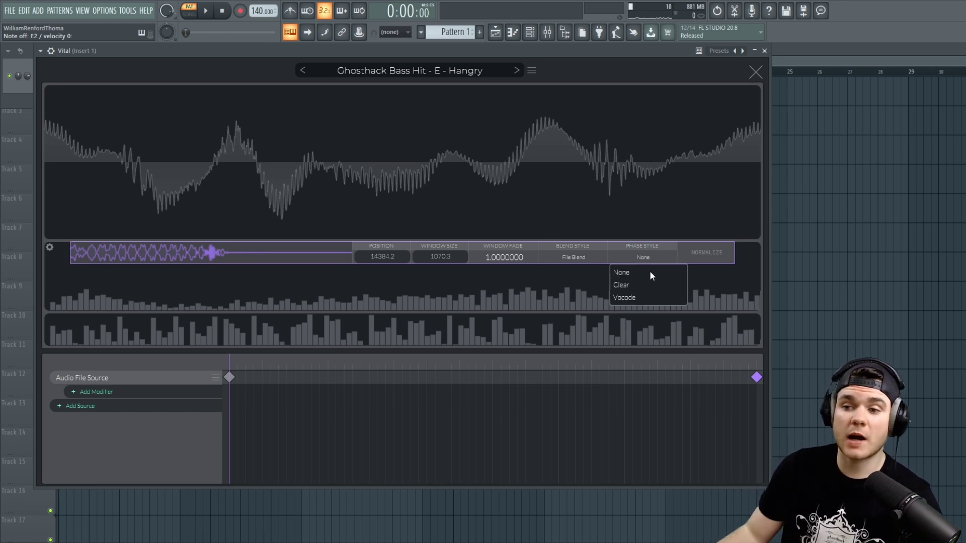
left_click(637, 297)
left_click_drag(242, 361, 195, 385)
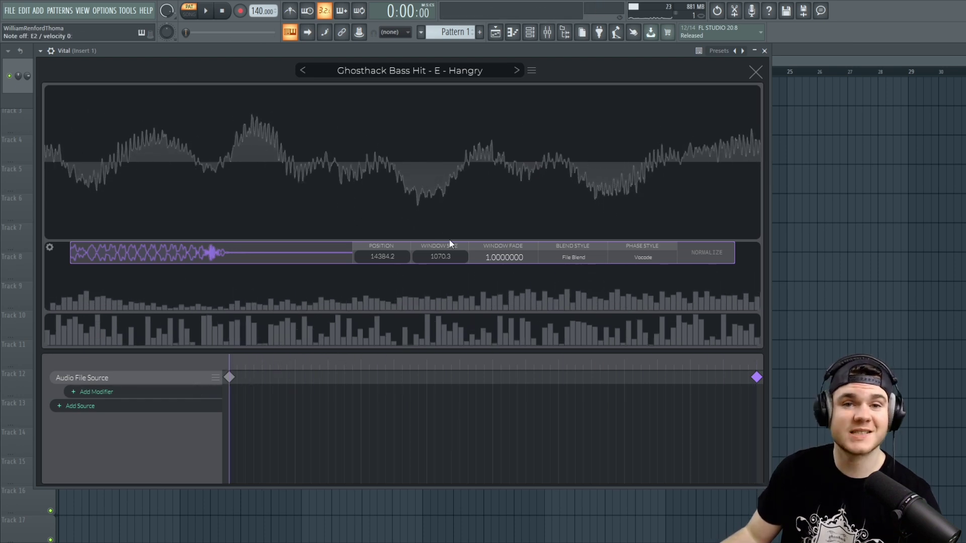
left_click(634, 255)
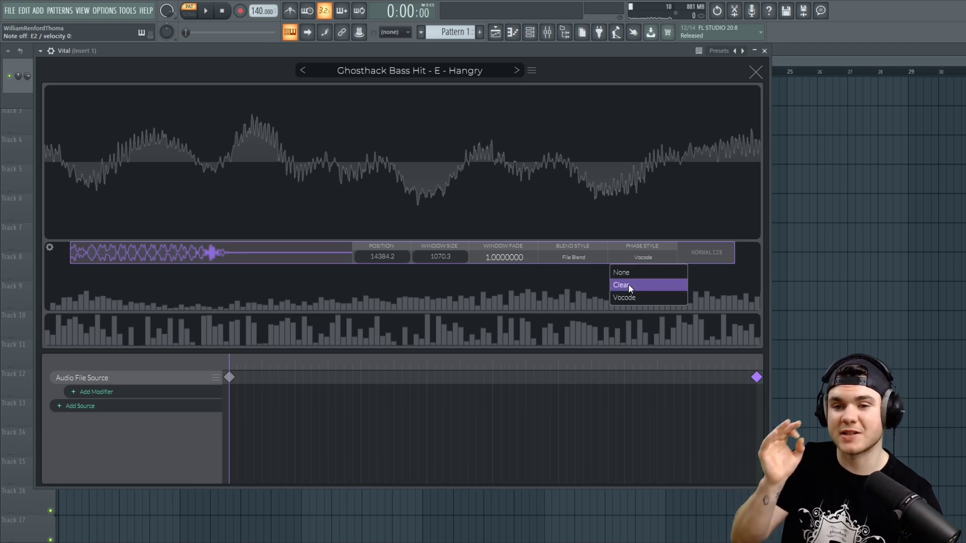
left_click(628, 285)
mouse_move(237, 360)
left_mouse_down()
mouse_move(470, 333)
mouse_move(641, 334)
mouse_move(439, 336)
mouse_move(260, 370)
mouse_move(217, 391)
left_mouse_up()
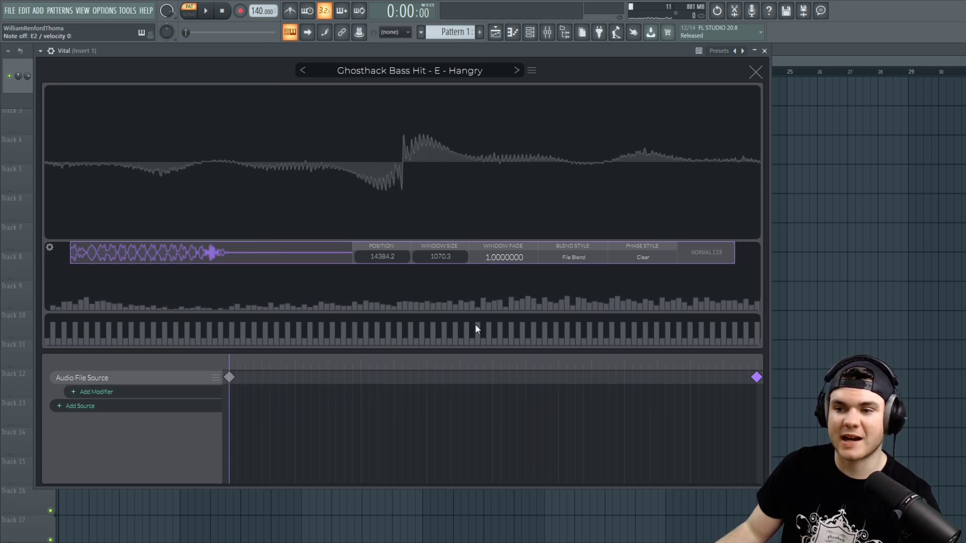
Switch the phase style to Vocode and back to Clear to compare their phase spectra.
left_click(650, 257)
left_click(646, 294)
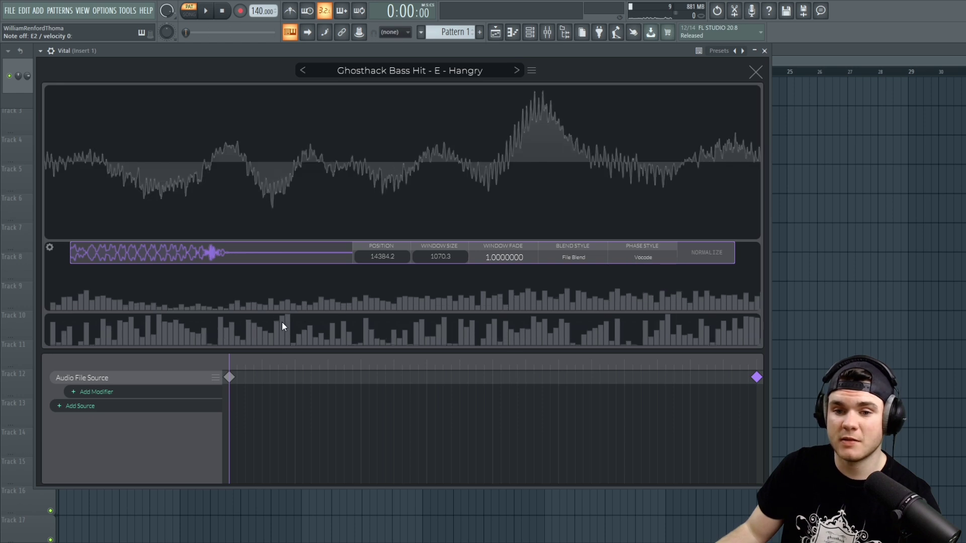
left_click(635, 258)
left_click(642, 286)
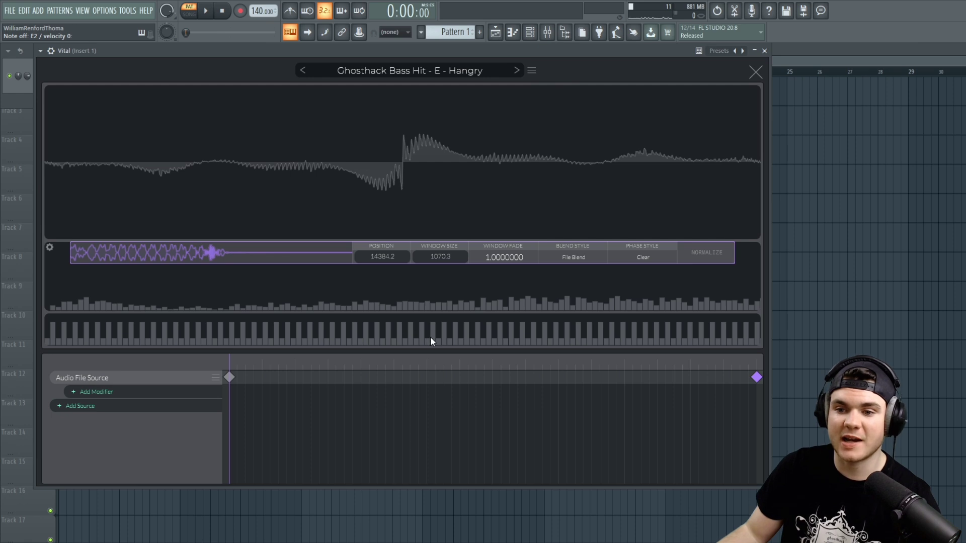
Select the first Audio File Source keyframe and add a Frequency Filter modifier to the source.
left_click(229, 377)
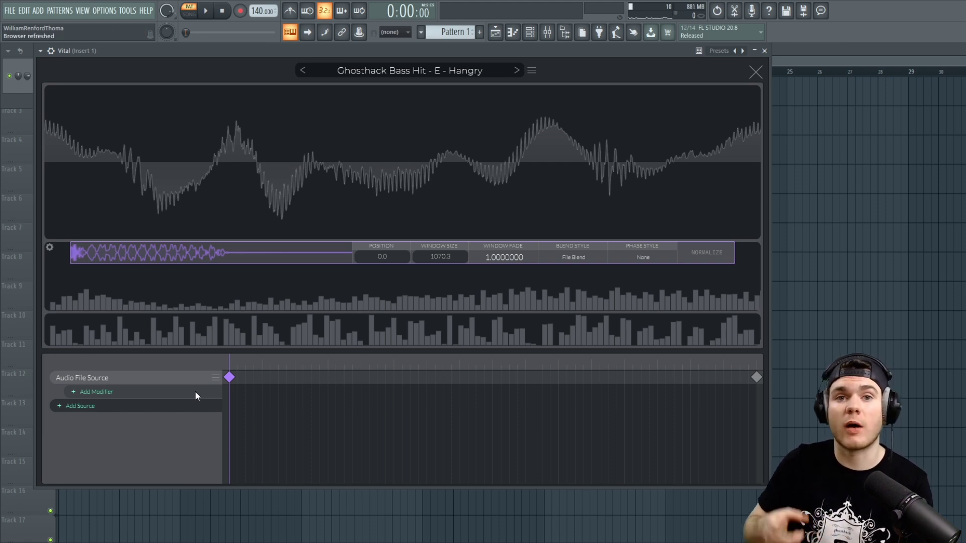
left_click(195, 390)
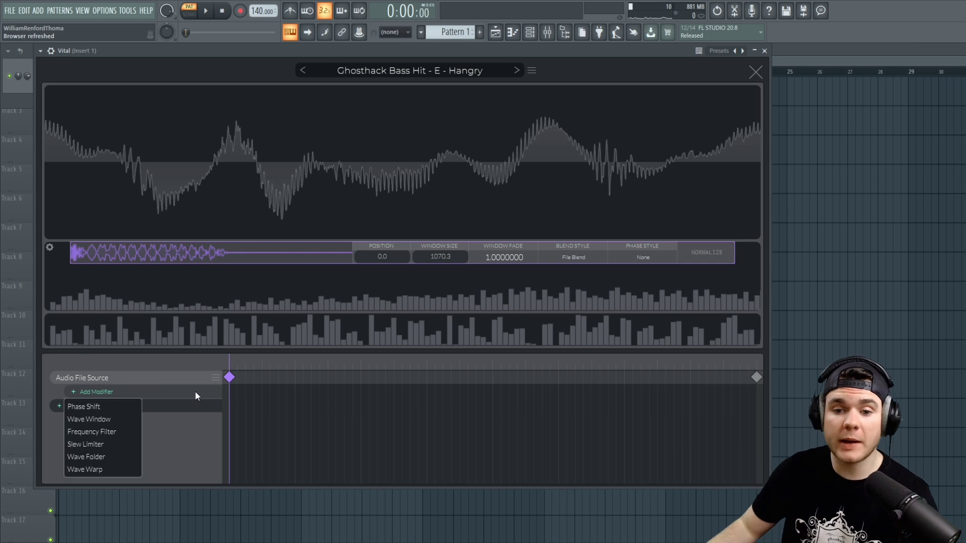
left_click(157, 380)
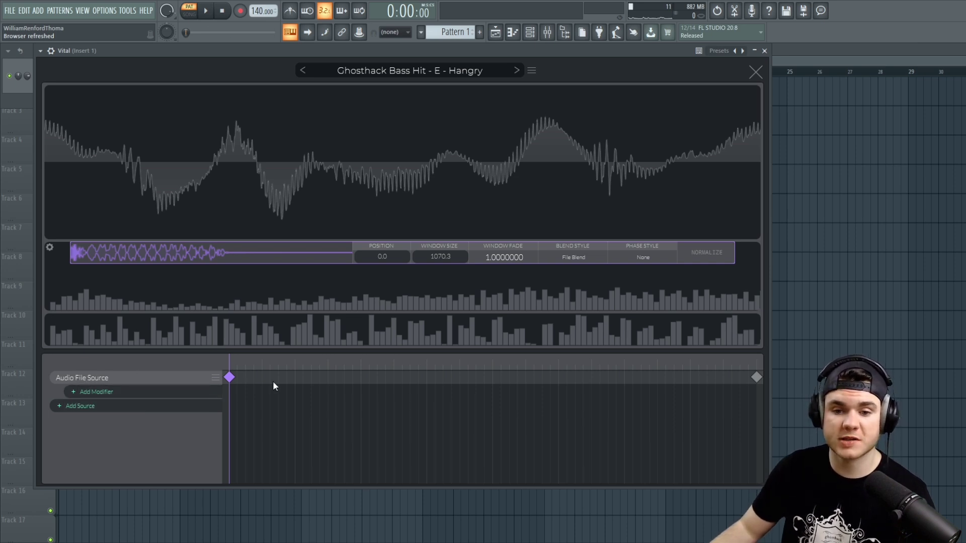
left_click(106, 392)
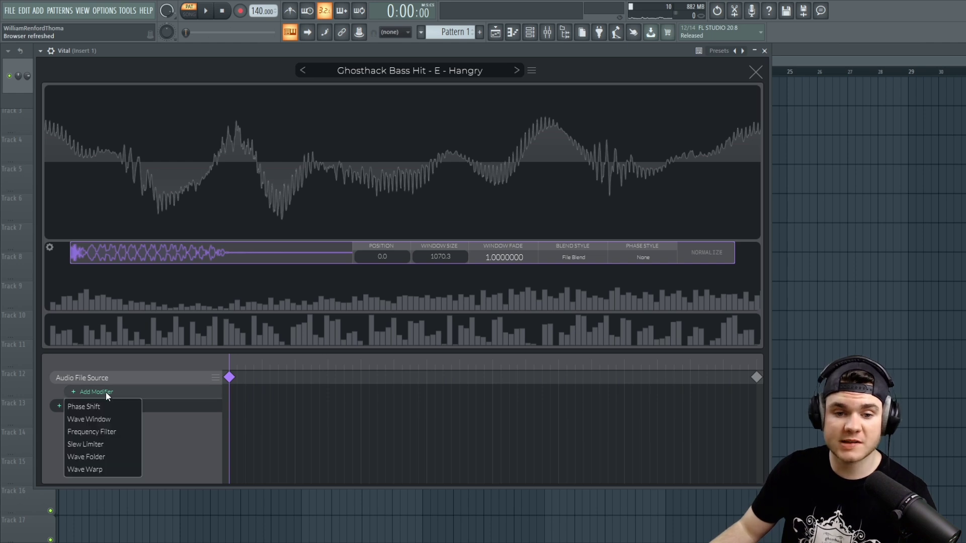
left_click(119, 431)
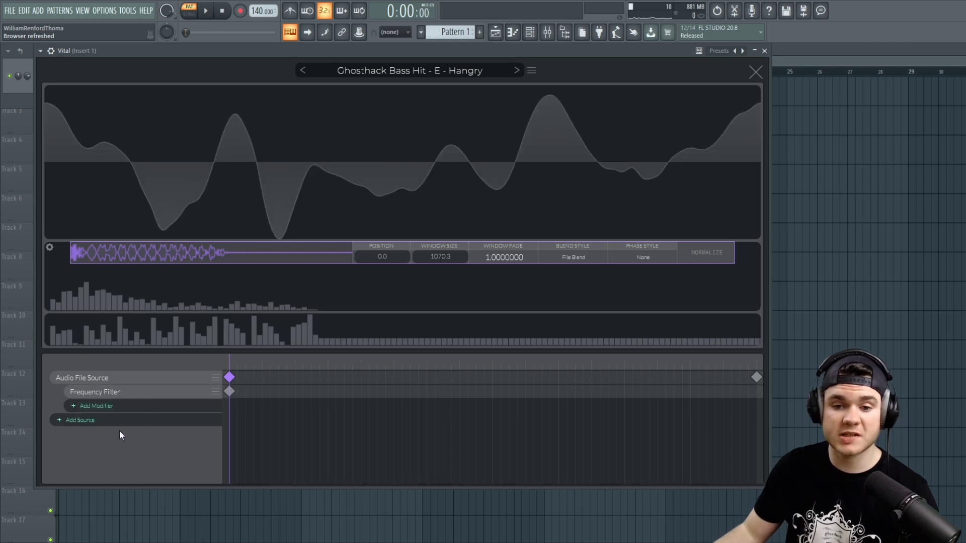
Set the Frequency Filter's first keyframe cutoff to 10, and add a keyframe at the timeline's end with cutoff 0 and shape 0.
left_click(229, 391)
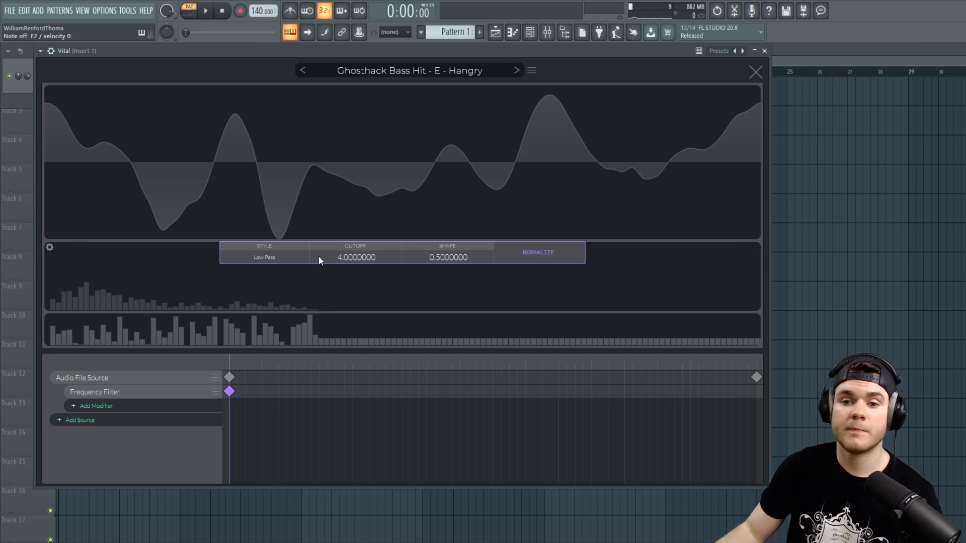
left_click_drag(338, 256, 351, 150)
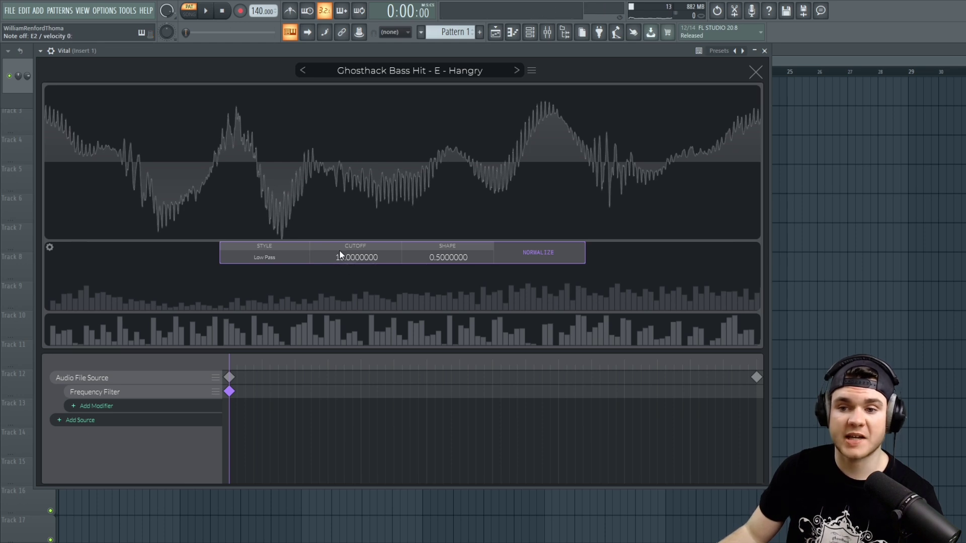
double_click(755, 392)
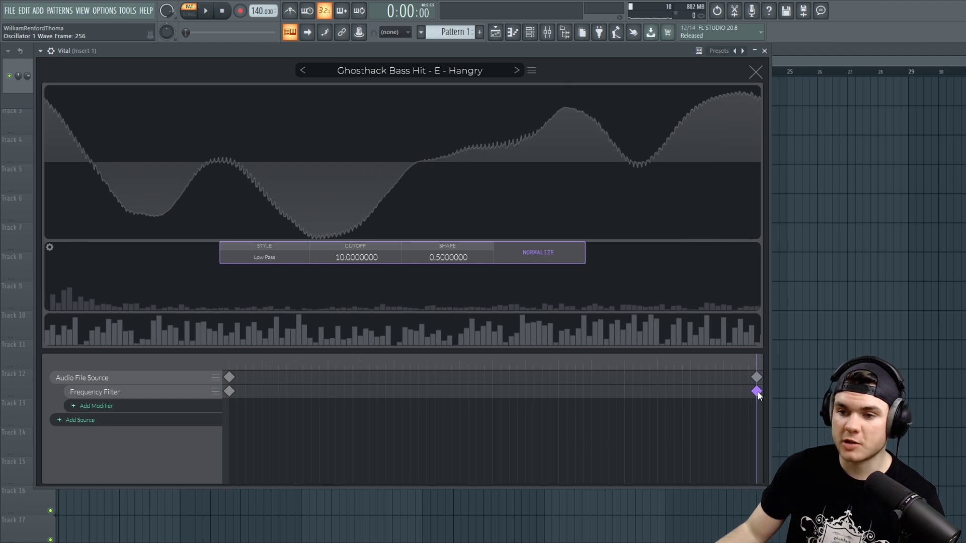
left_click_drag(339, 274, 331, 352)
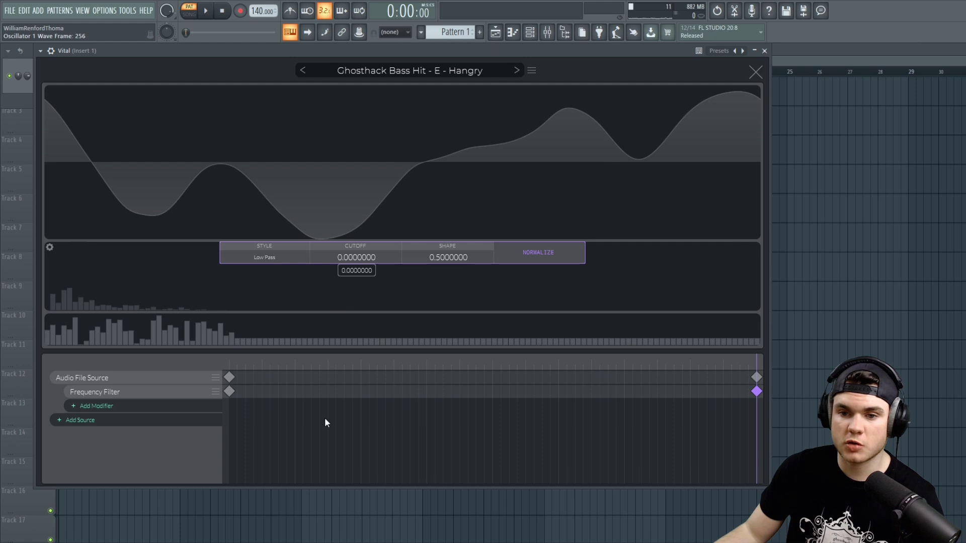
left_click_drag(439, 256, 412, 371)
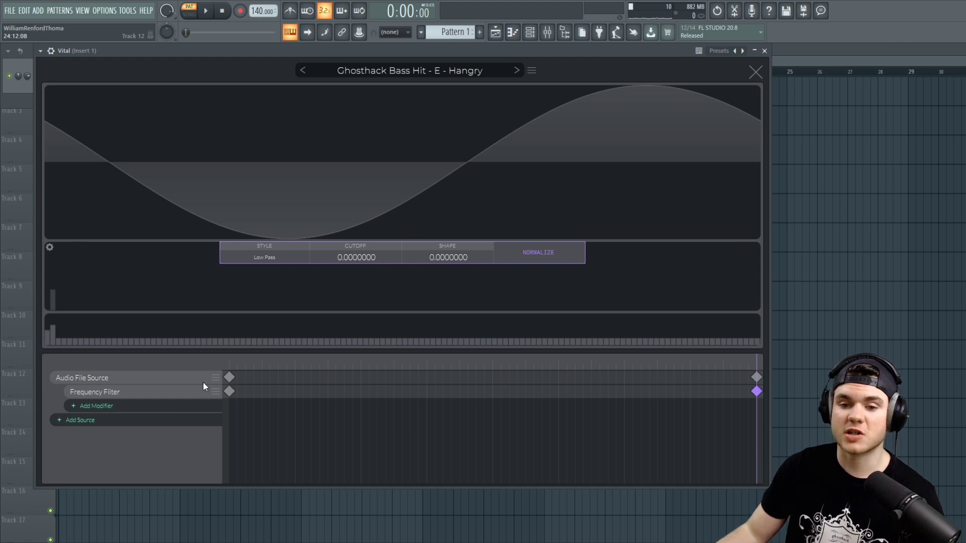
Scrub the playhead to the timeline's start, close the wavetable editor, and sweep oscillator 1's wave frame to audition the filtering.
left_click_drag(238, 365, 192, 375)
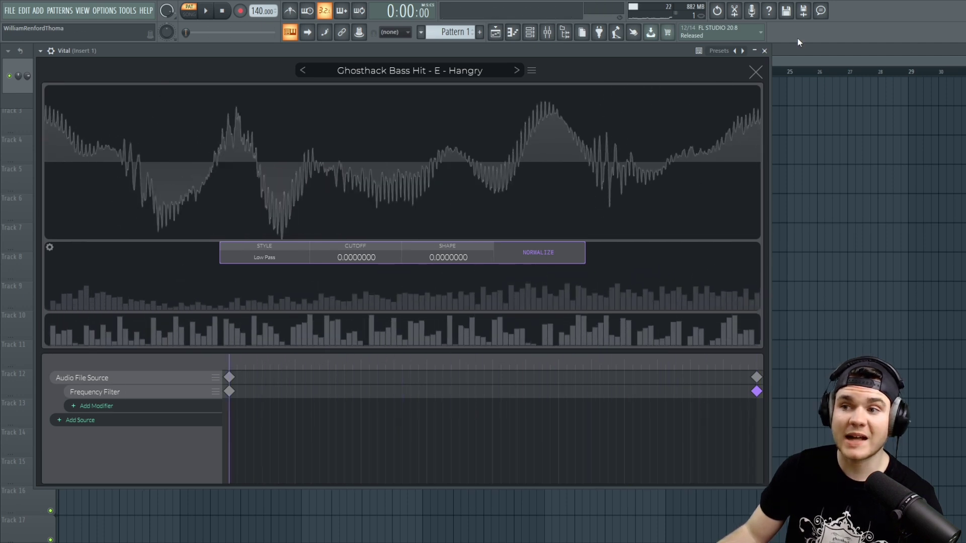
left_click(754, 71)
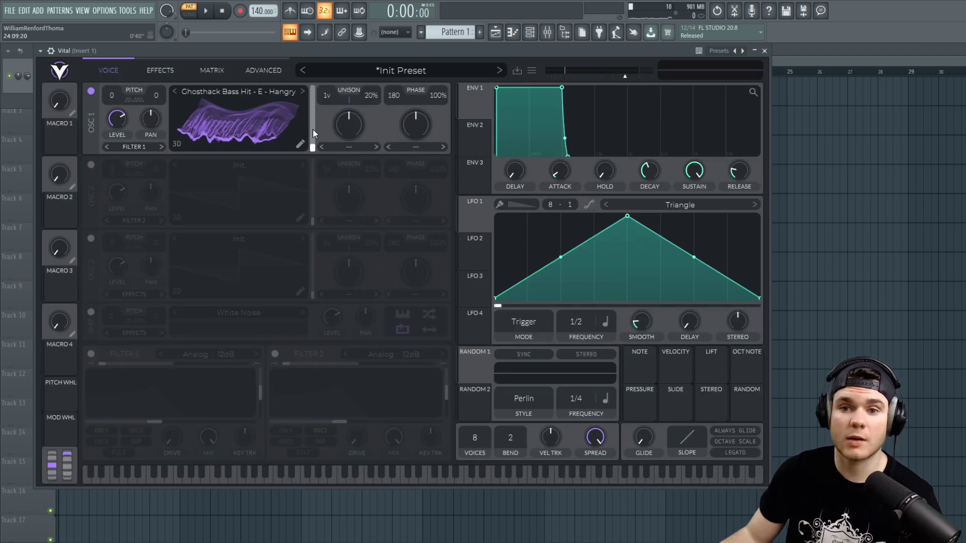
left_click_drag(312, 147, 312, 105)
Reopen the wavetable editor and replace the last Frequency Filter keyframe with one using cutoff 0 and shape 1.
left_click(299, 144)
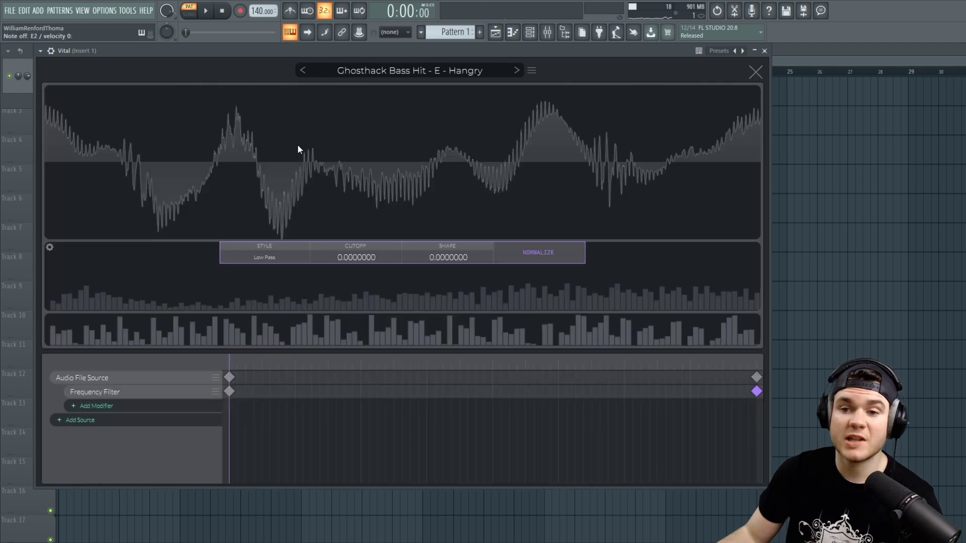
left_click(506, 286)
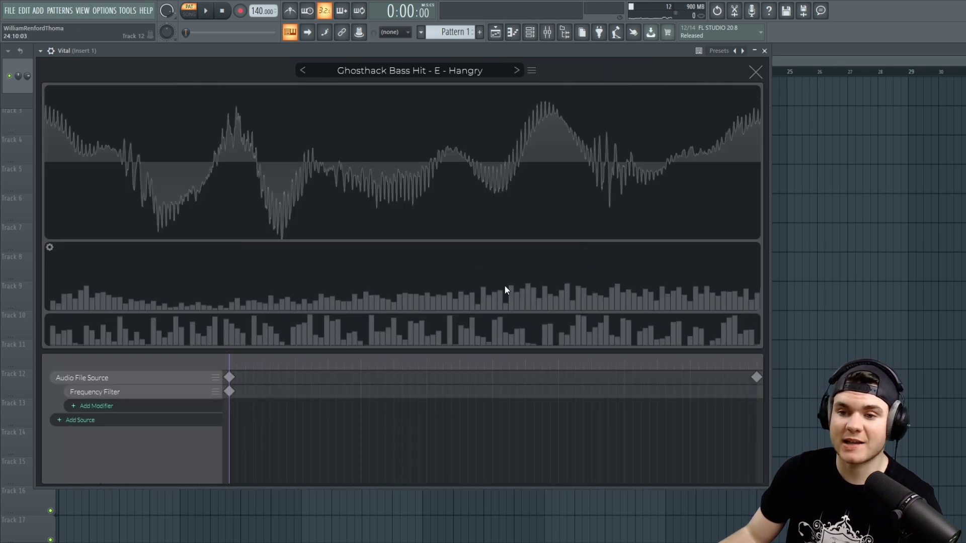
left_click_drag(745, 393, 770, 391)
left_click_drag(359, 259, 344, 303)
left_click_drag(448, 257, 450, 180)
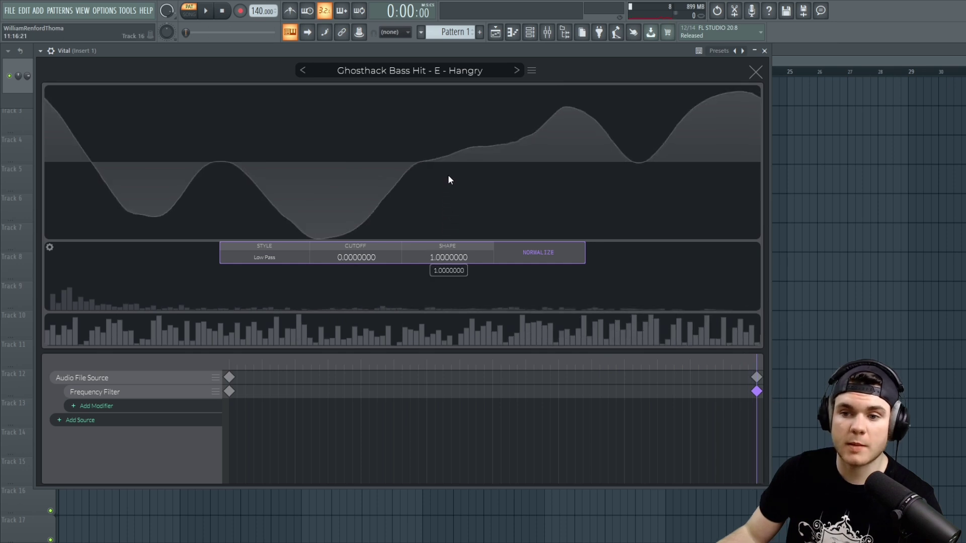
Close the wavetable editor and sweep oscillator 1's wave frame back down to hear the softer filter shape.
left_click(756, 72)
left_click_drag(314, 95, 308, 175)
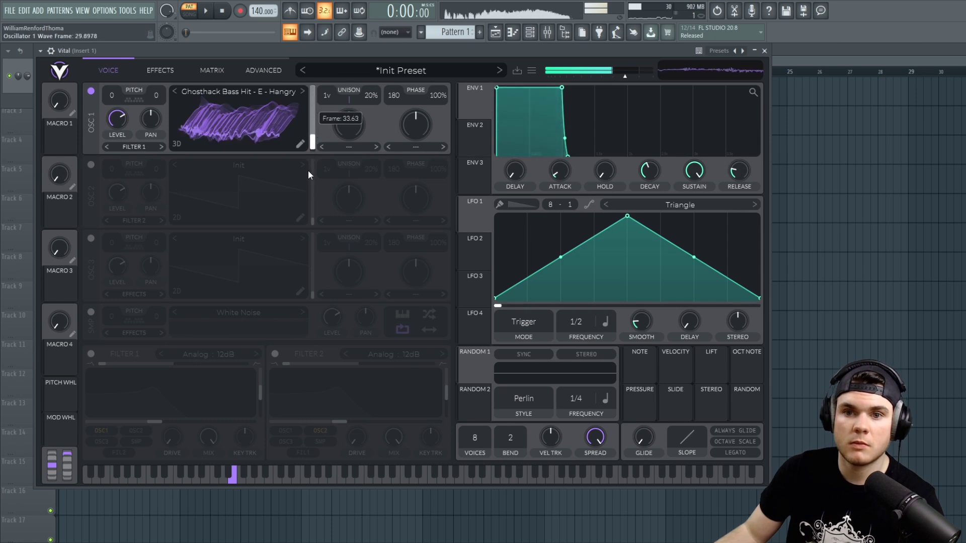
Reopen oscillator 1's wavetable editor and replace the Frequency Filter modifier with a Wave Folder on the audio file source.
left_click(300, 144)
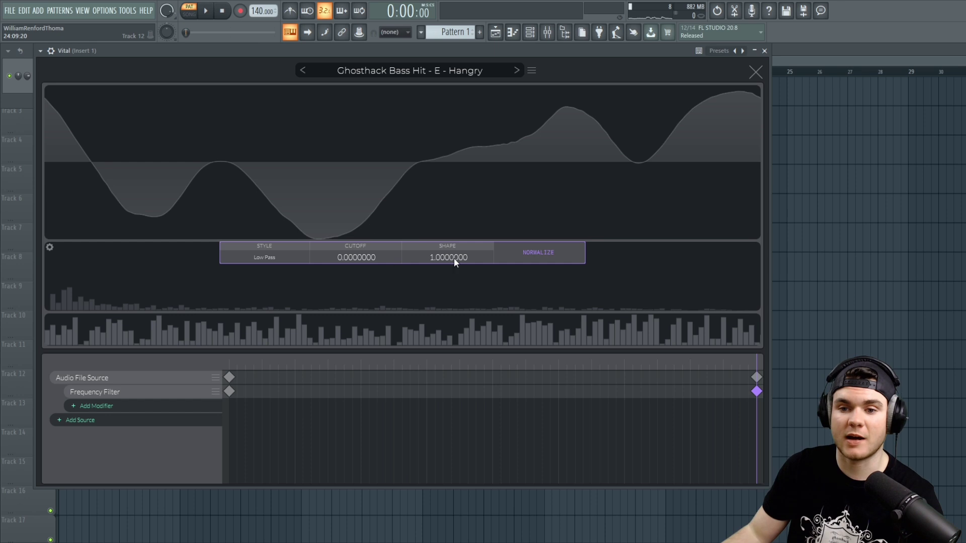
left_click(215, 391)
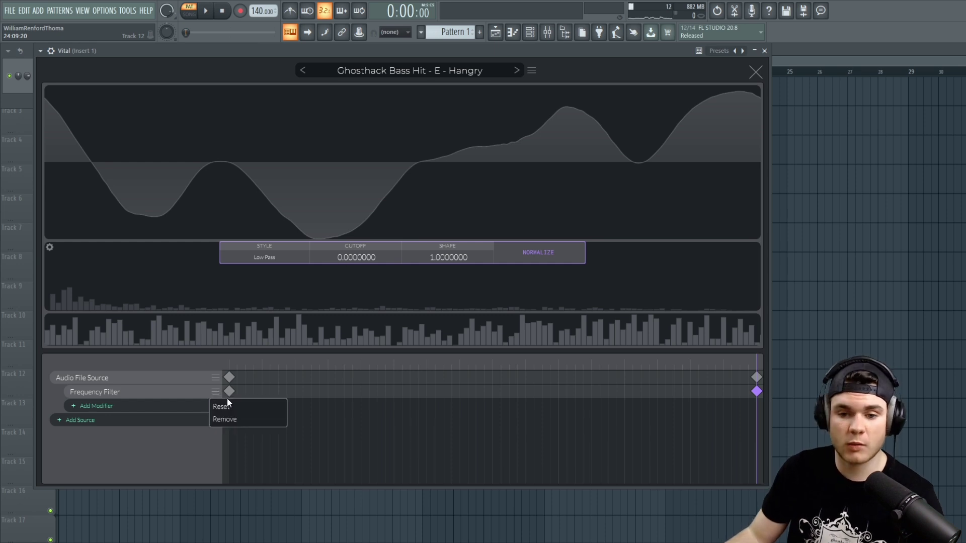
left_click(228, 419)
left_click(188, 395)
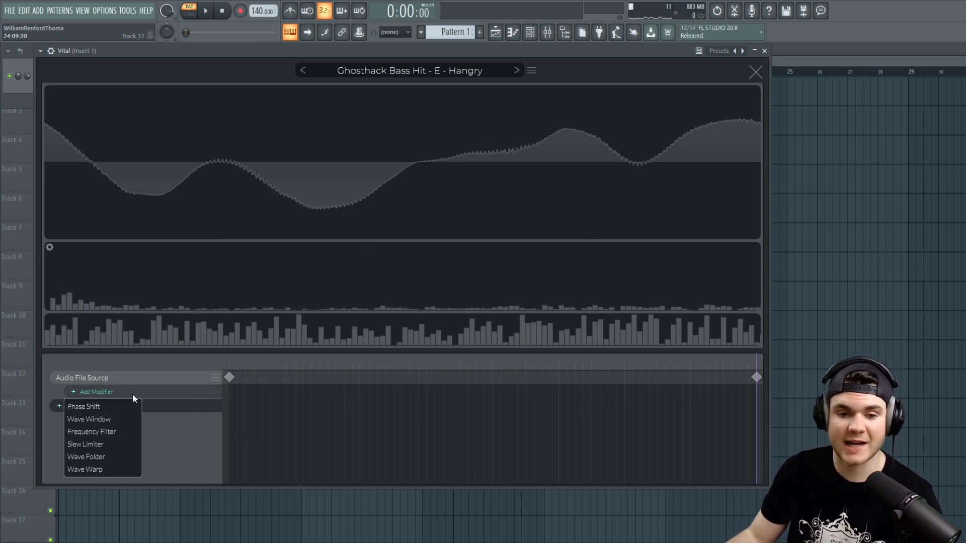
left_click(107, 457)
Add a Wave Folder keyframe at the timeline's end with multiply 32, and scrub the timeline to preview the folding.
left_click(231, 364)
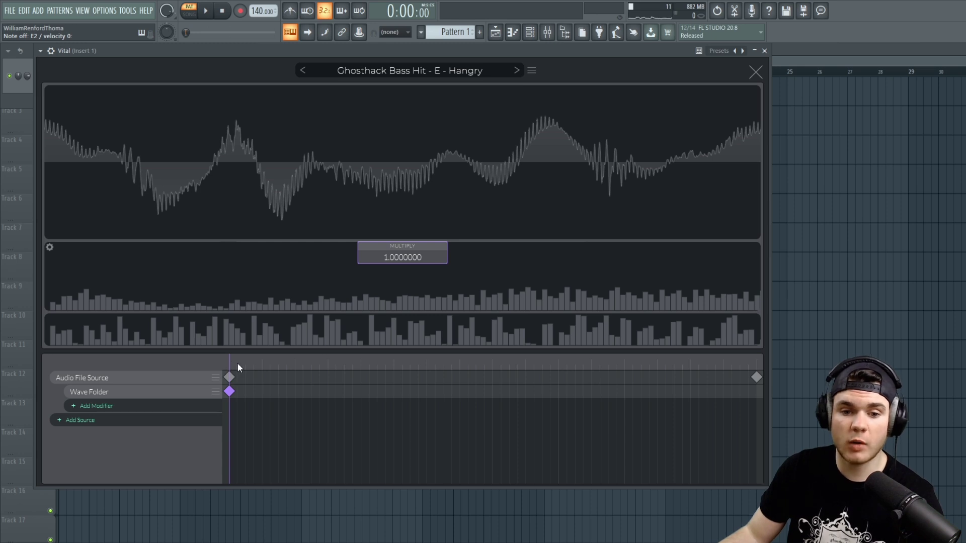
left_click_drag(228, 361, 707, 363)
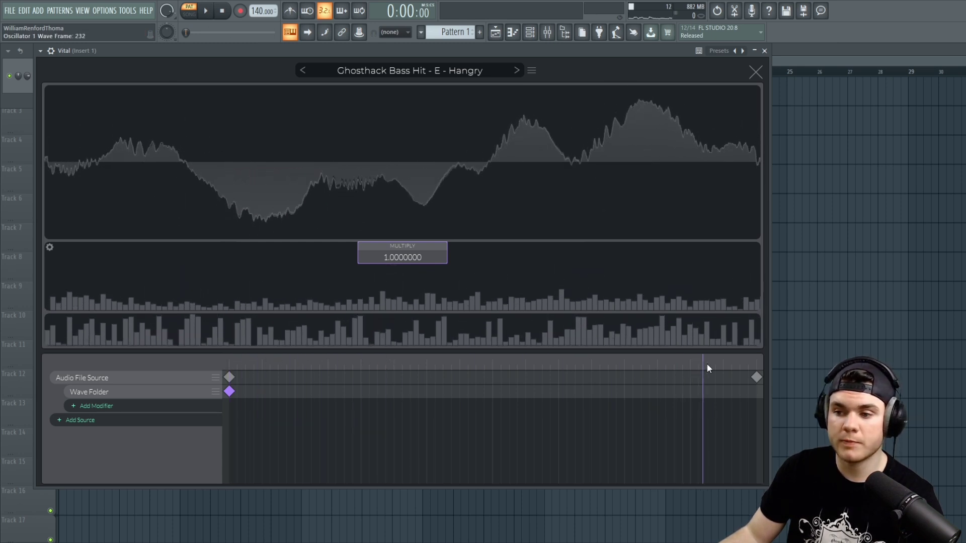
left_click(688, 388)
double_click(687, 390)
left_click_drag(684, 392, 458, 391)
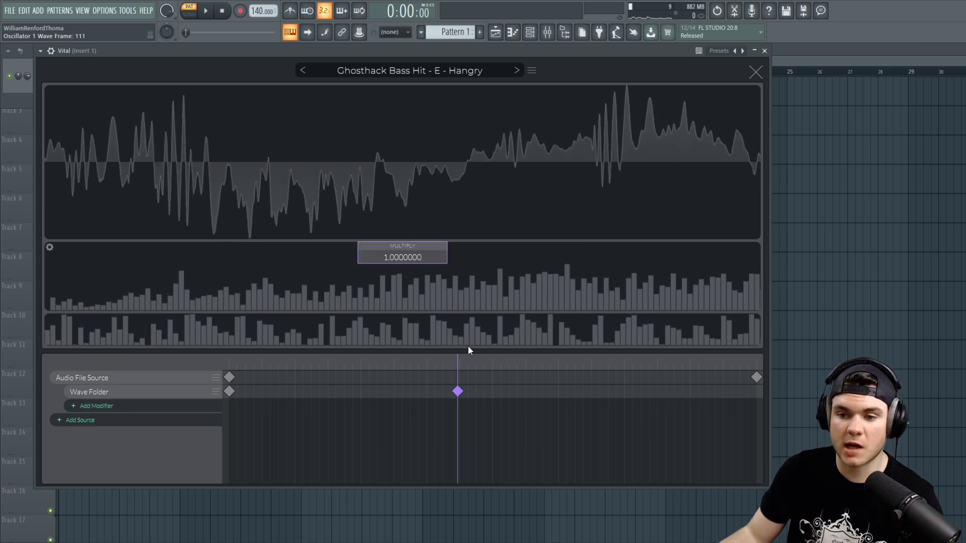
left_click_drag(468, 395, 774, 391)
left_click_drag(382, 259, 400, 111)
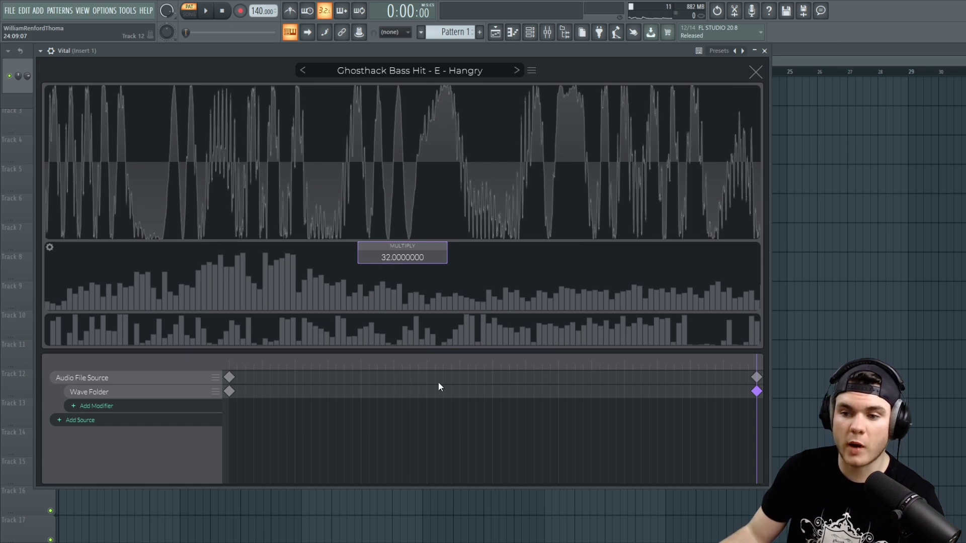
left_click_drag(260, 362, 742, 336)
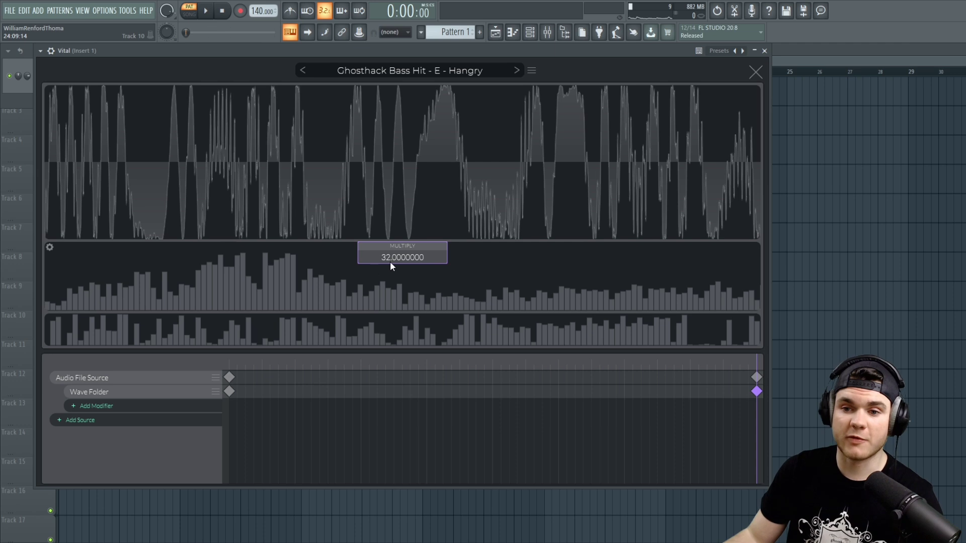
Move the Wave Folder's last keyframe to frame 128 with multiply 26.265, and add another keyframe at the timeline's end.
mouse_move(390, 261)
left_mouse_down()
mouse_move(377, 339)
mouse_move(385, 276)
left_mouse_up()
left_click_drag(755, 392, 492, 400)
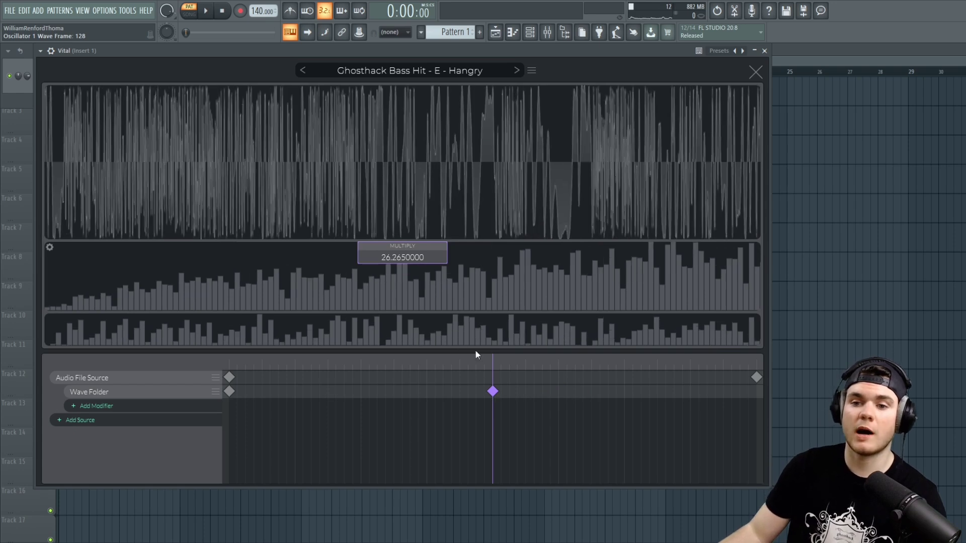
double_click(584, 392)
left_click_drag(591, 392, 759, 391)
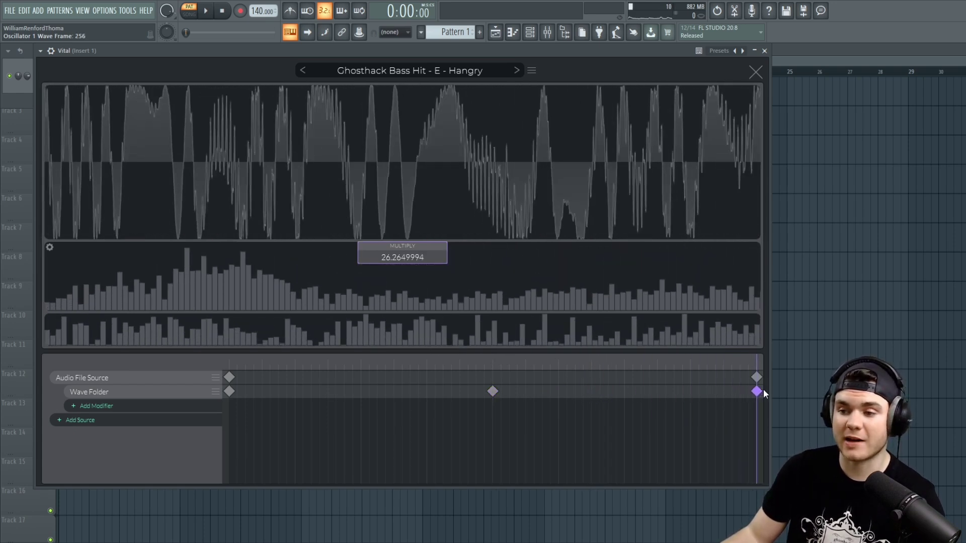
Lower the multiply of the Wave Folder's end keyframe and set its middle keyframe's multiply to about 7.51.
left_click_drag(403, 271, 379, 388)
left_click_drag(264, 360, 491, 361)
left_click_drag(376, 258, 759, 343)
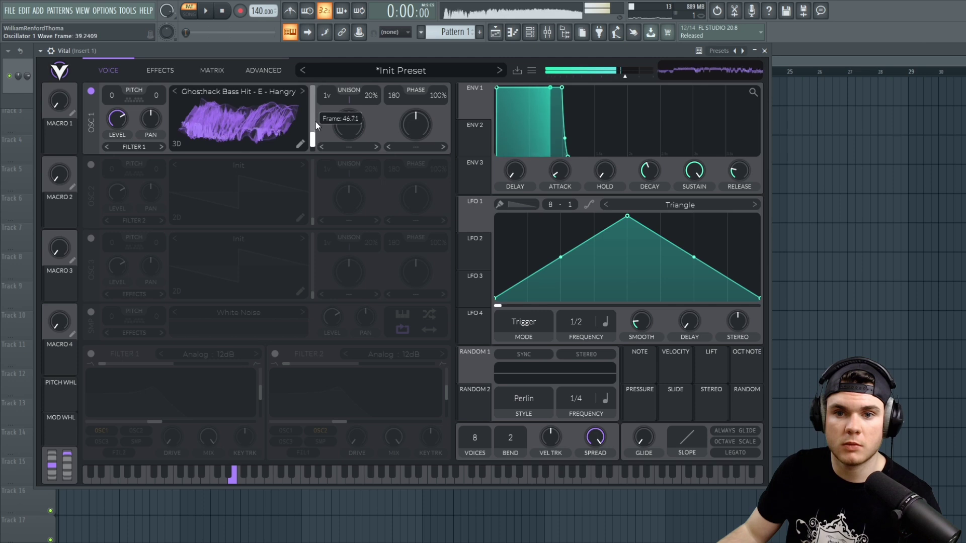
Save oscillator 1's wavetable under the name Taco Demon.
right_click(231, 121)
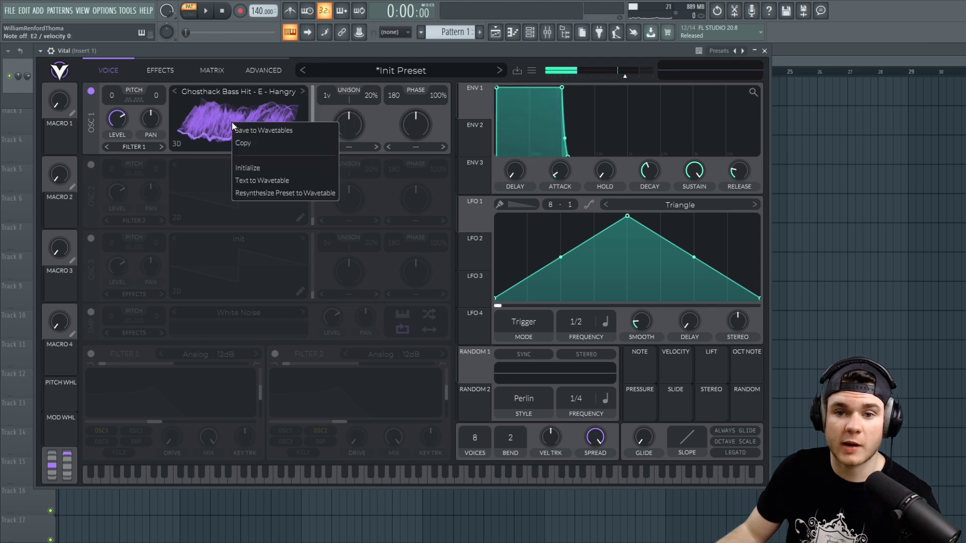
left_click(257, 129)
type("Taco Demon")
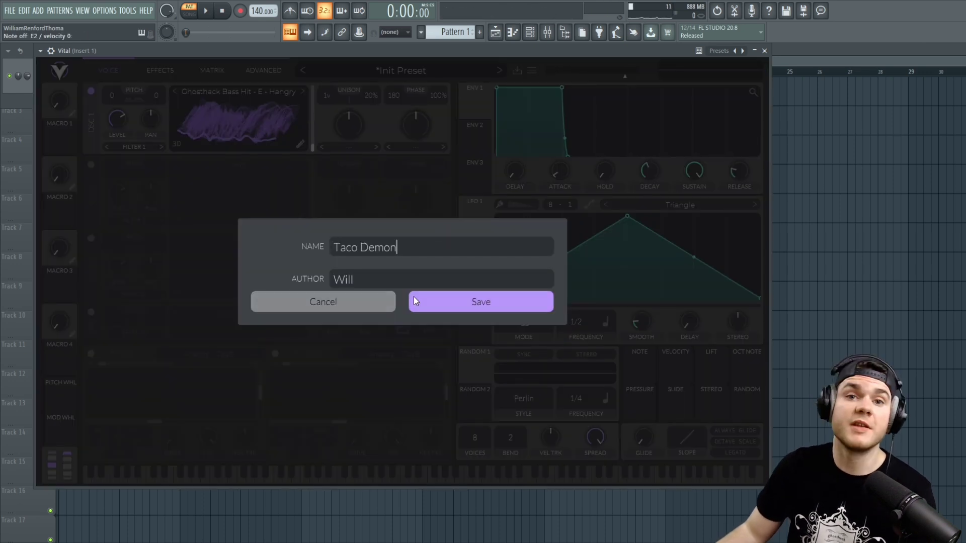
left_click(413, 300)
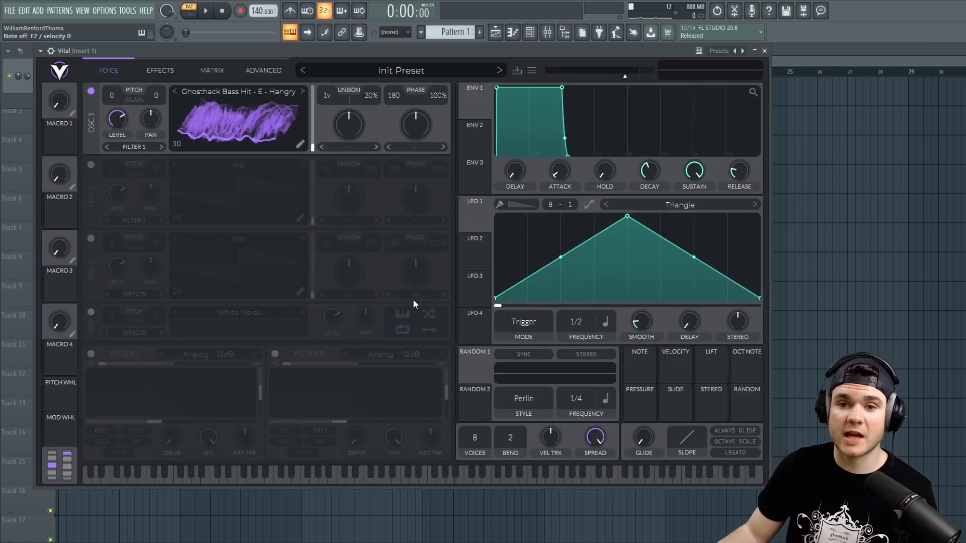
Turn on oscillator 2 and load the Taco Demon wavetable from the User folder into it.
left_click(91, 165)
left_click(216, 164)
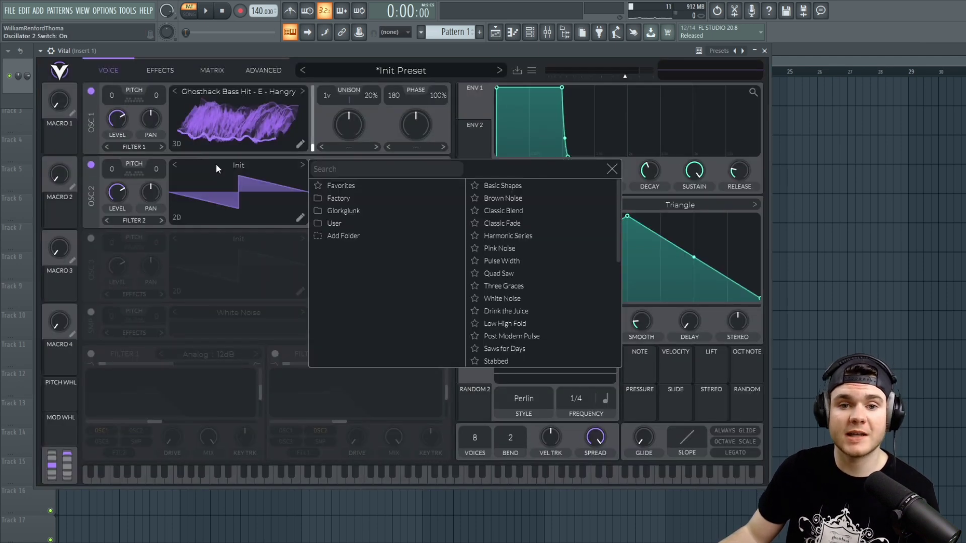
left_click(355, 223)
left_click(498, 186)
left_click(224, 197)
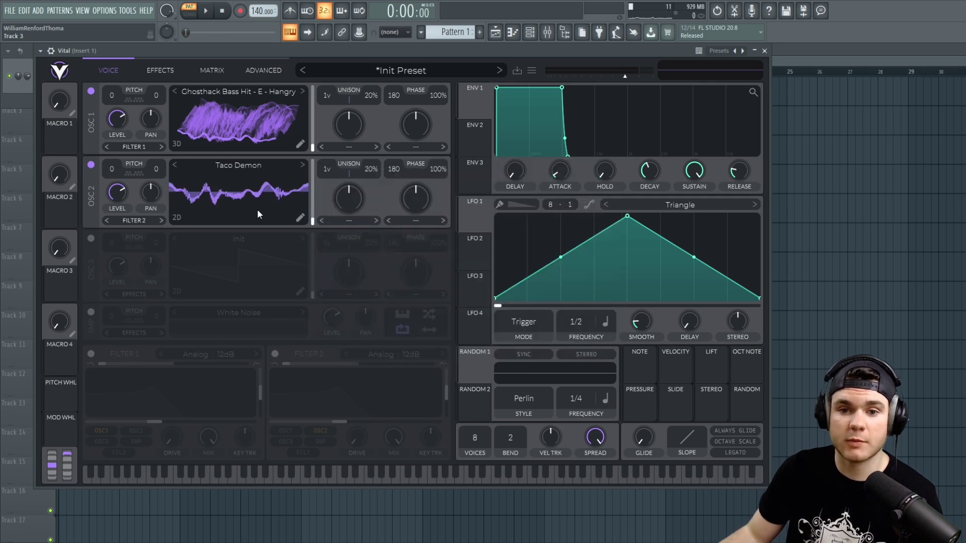
Set the middle Wave Folder keyframe's multiply to about 2.24 in oscillator 2's wavetable, and sweep its wave frame to audition it.
left_click(298, 218)
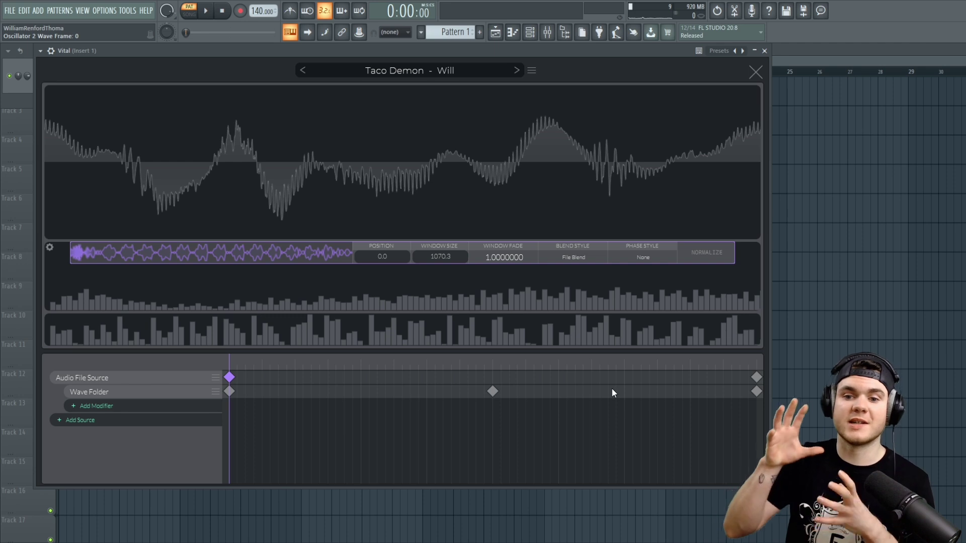
left_click(492, 392)
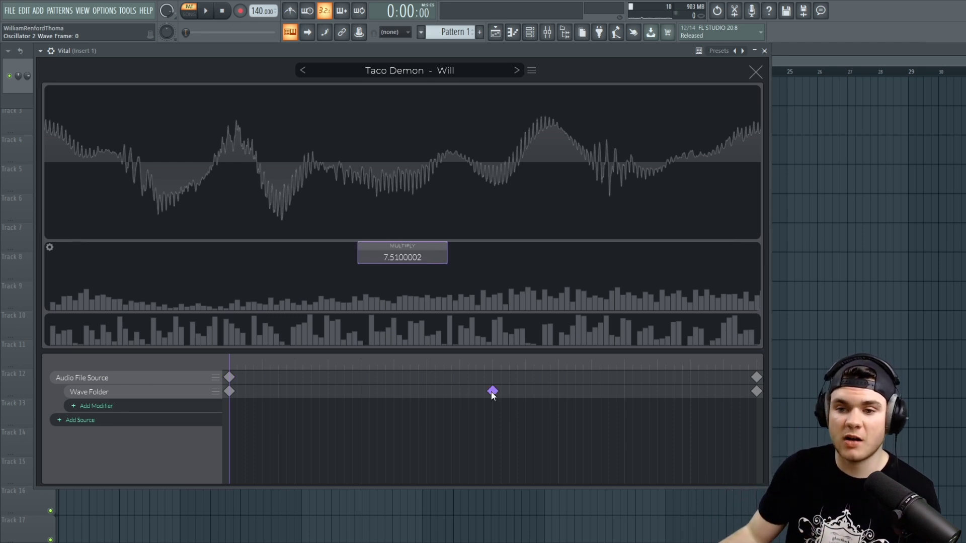
left_click_drag(385, 257, 382, 270)
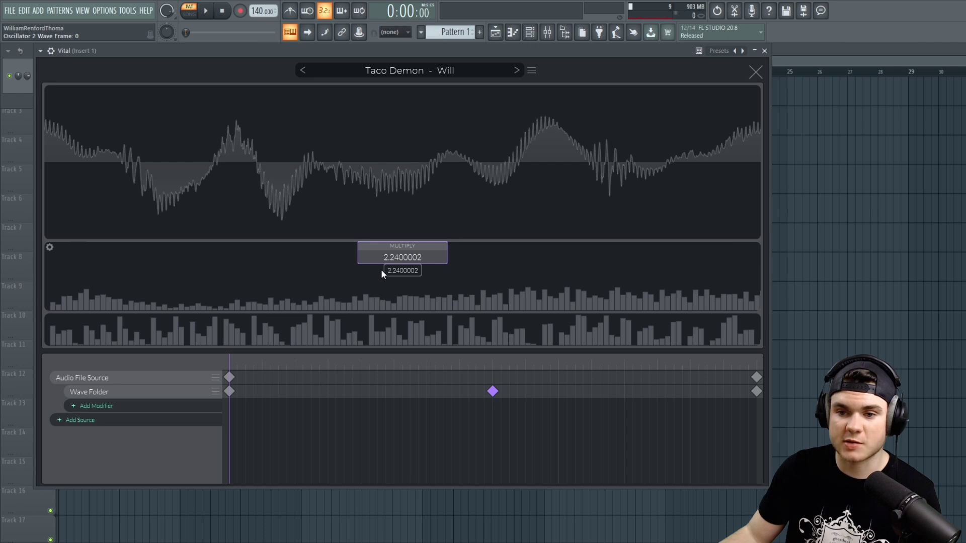
left_click(756, 72)
left_click_drag(313, 221, 318, 140)
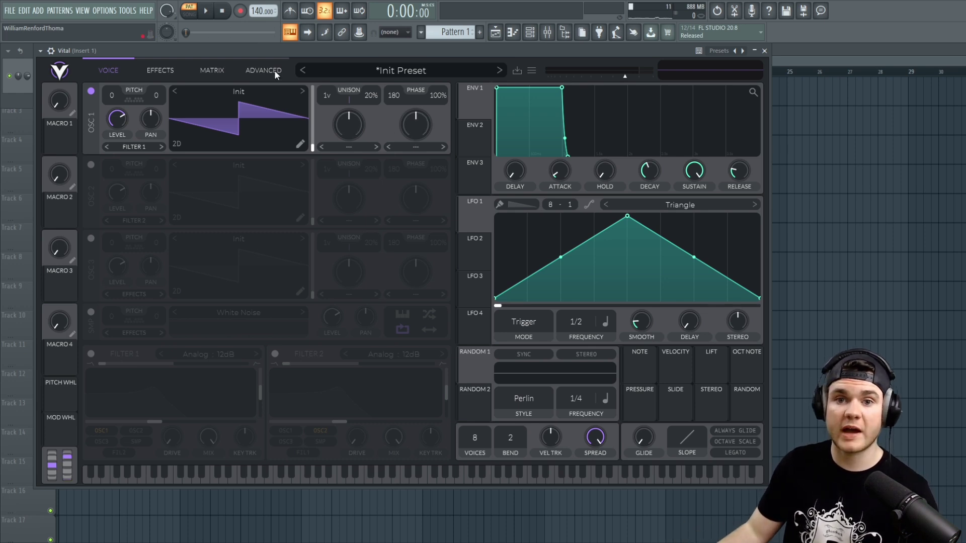
Load the Puncher preset and set the transpose of oscillators 1 and 2 to 0.
left_click(393, 70)
left_click(498, 91)
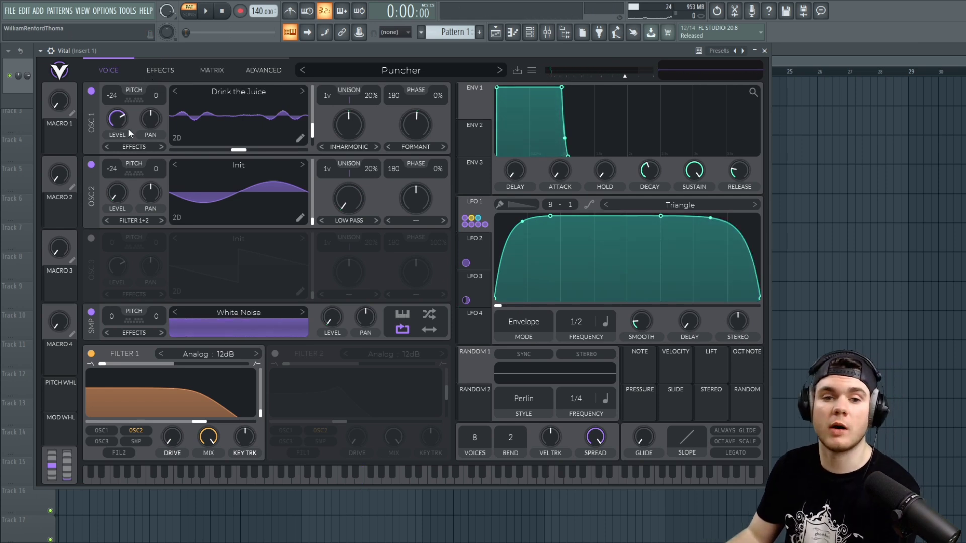
left_click_drag(111, 95, 126, 15)
double_click(120, 91)
left_click_drag(119, 167, 137, 64)
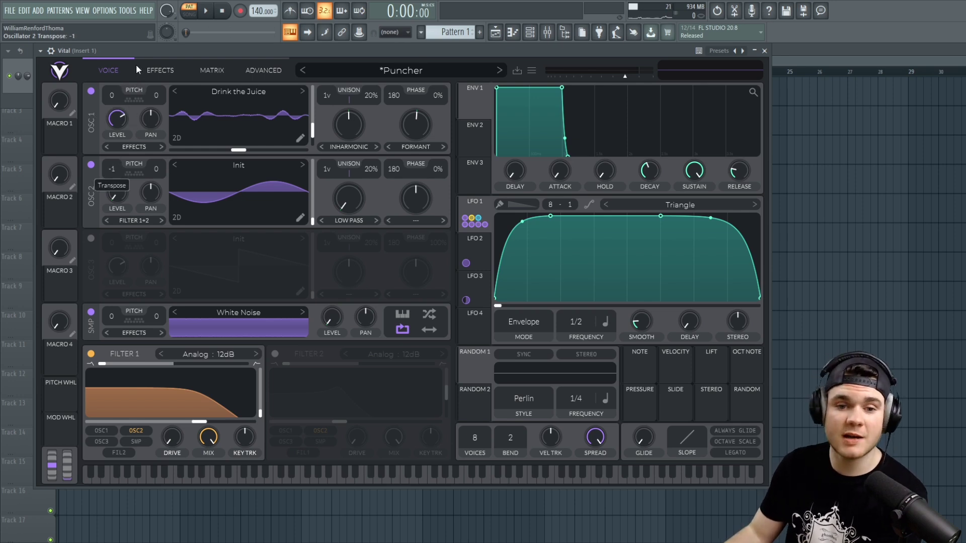
double_click(116, 164)
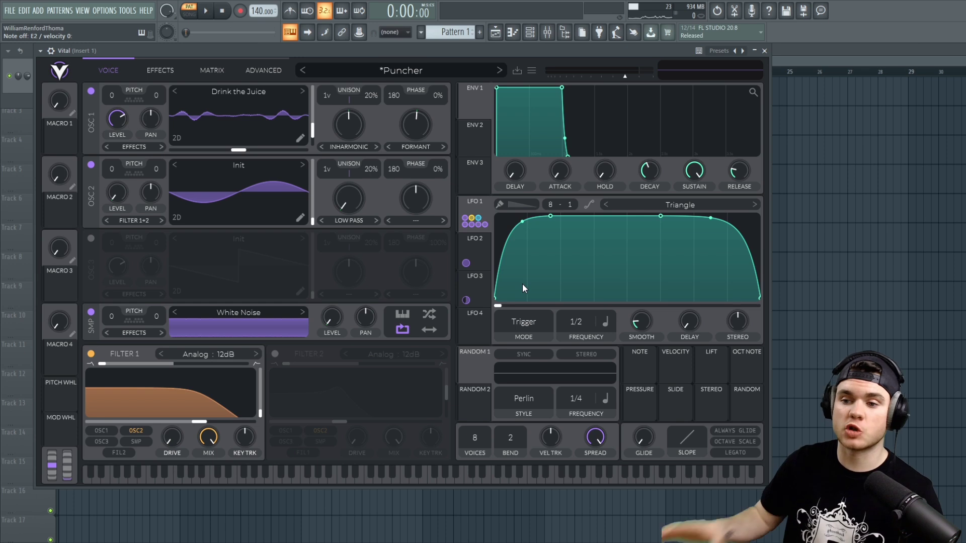
Set LFO 1 to Trigger mode with frequency 1/1, and flatten LFO 2's curve by levelling its start and end points.
left_click_drag(578, 319, 577, 330)
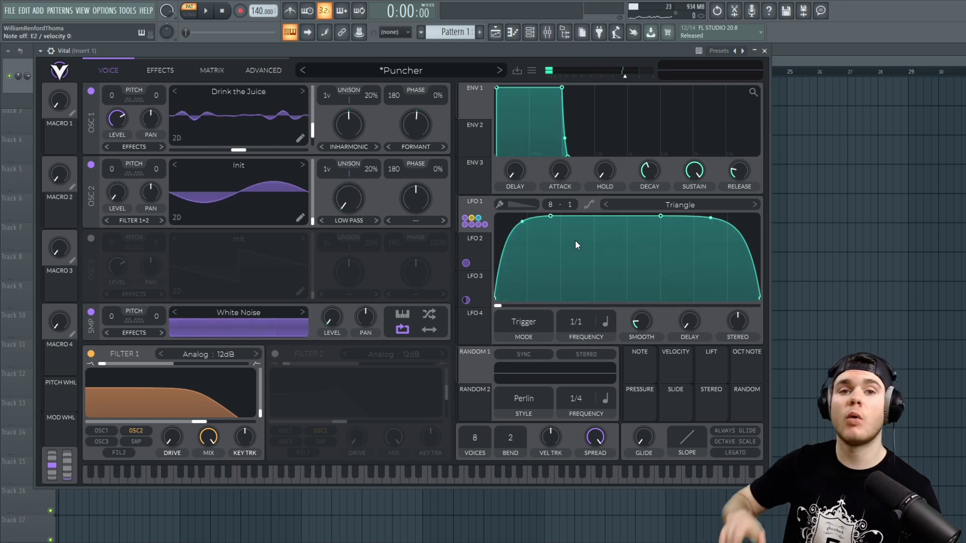
left_click(478, 247)
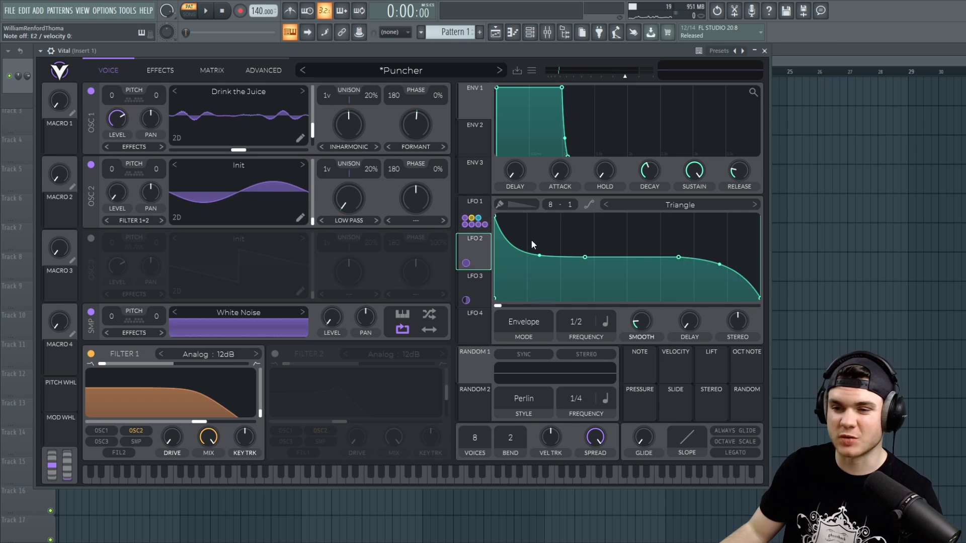
left_click_drag(495, 216, 491, 257)
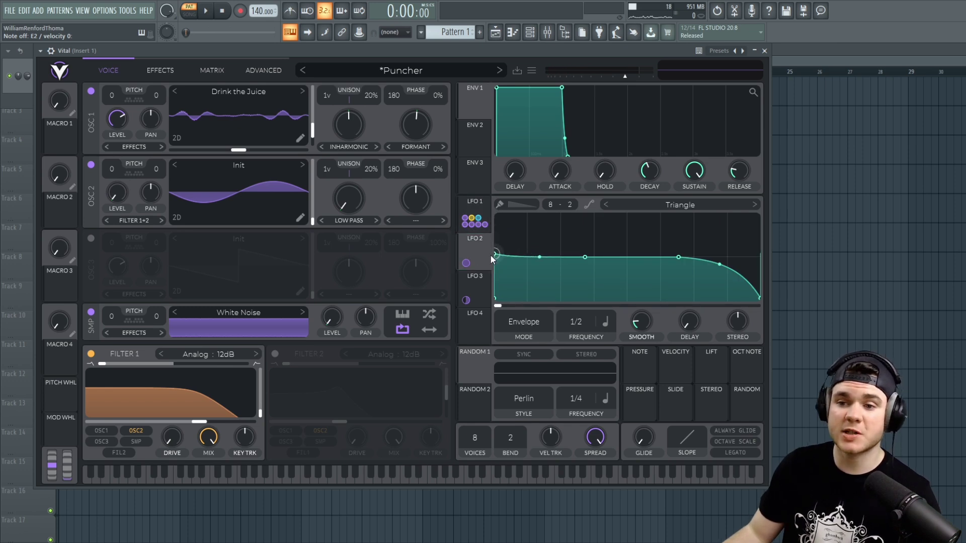
left_click_drag(759, 301, 765, 256)
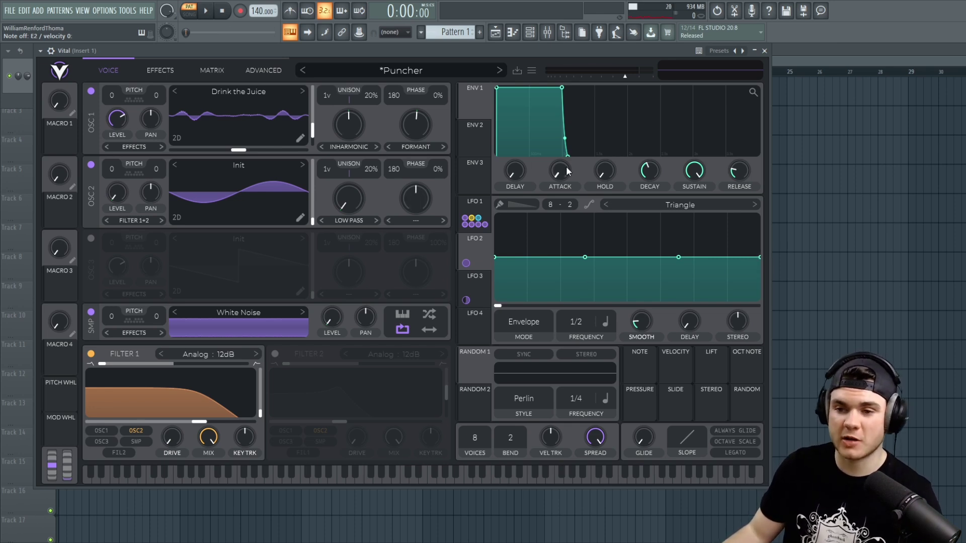
Play a note to audition the patch, and set LFO 3's frequency to 1/1.
key("c")
left_click(479, 288)
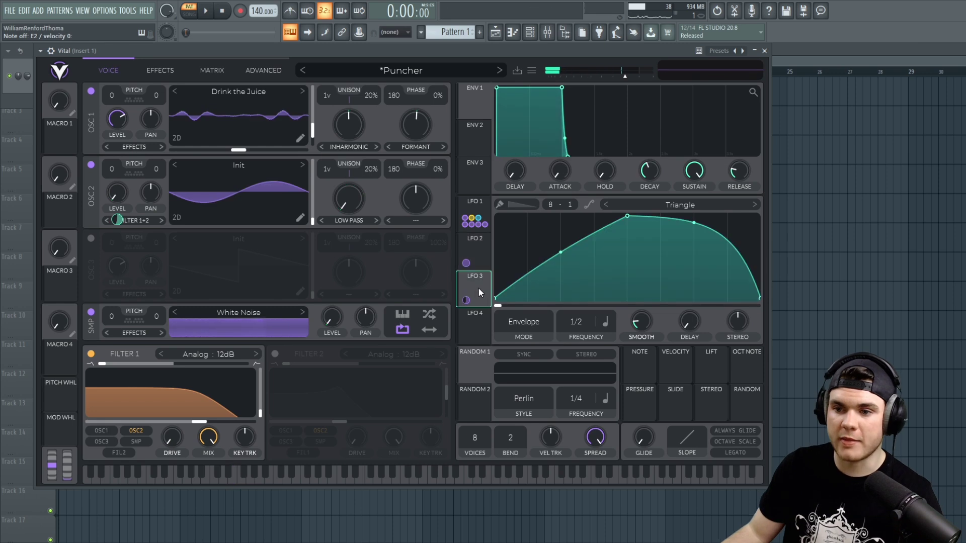
left_click_drag(581, 322, 579, 336)
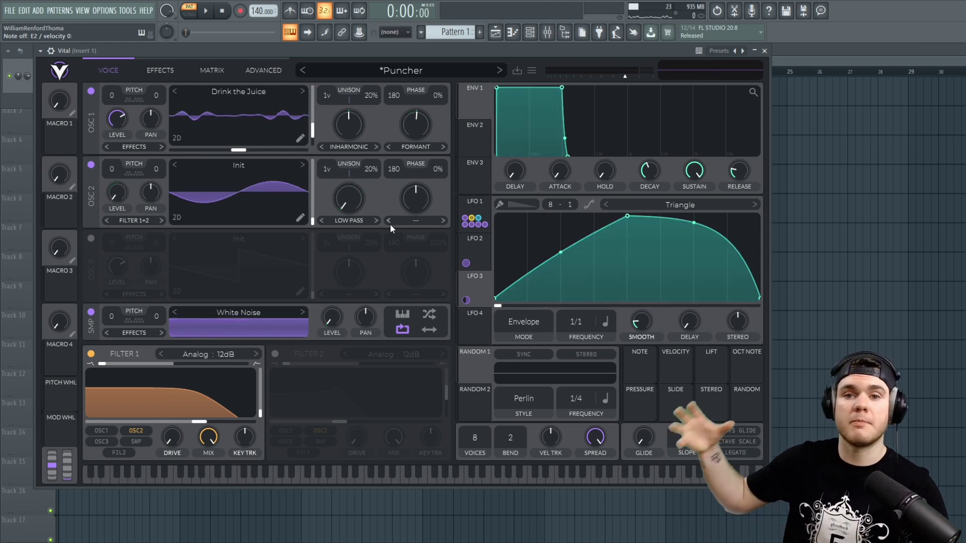
Turn on oscillator 3 with its level at 0, and resynthesize the preset into its wavetable.
left_click(91, 238)
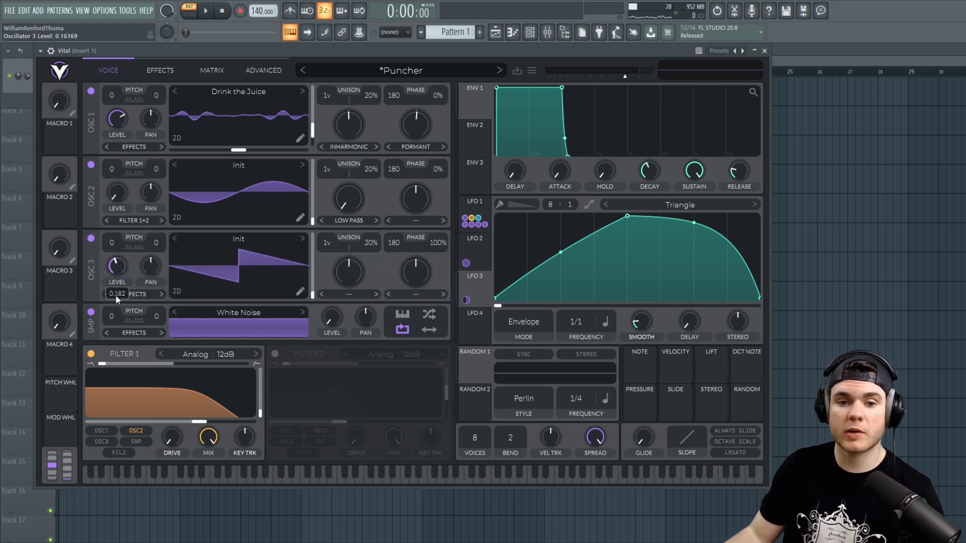
right_click(217, 255)
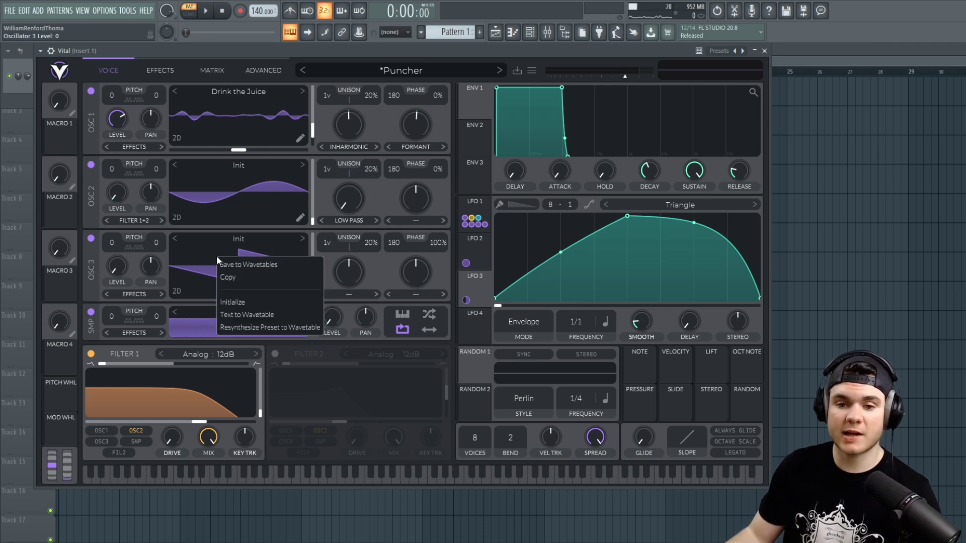
left_click(273, 329)
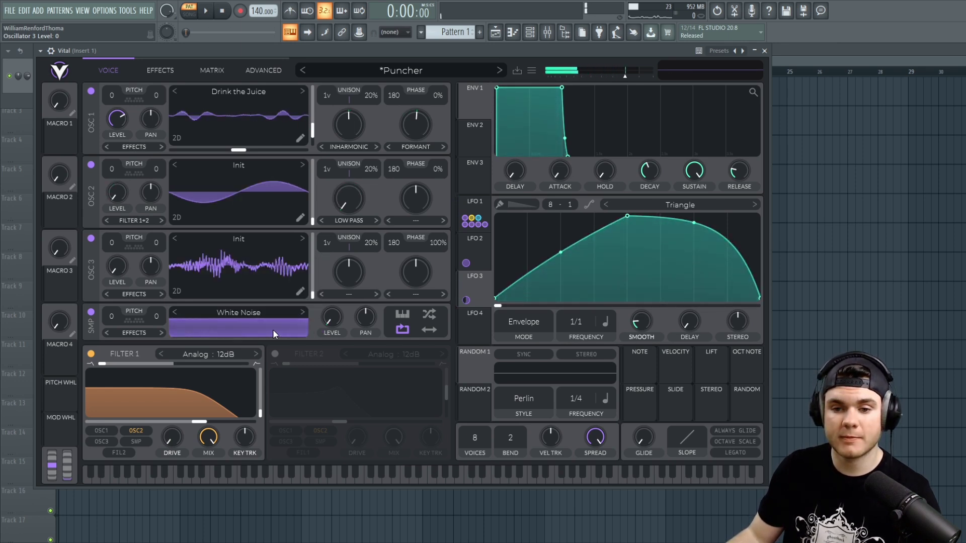
Turn off the white noise sampler and oscillators 2 and 1, leaving only oscillator 3 on.
left_click(91, 313)
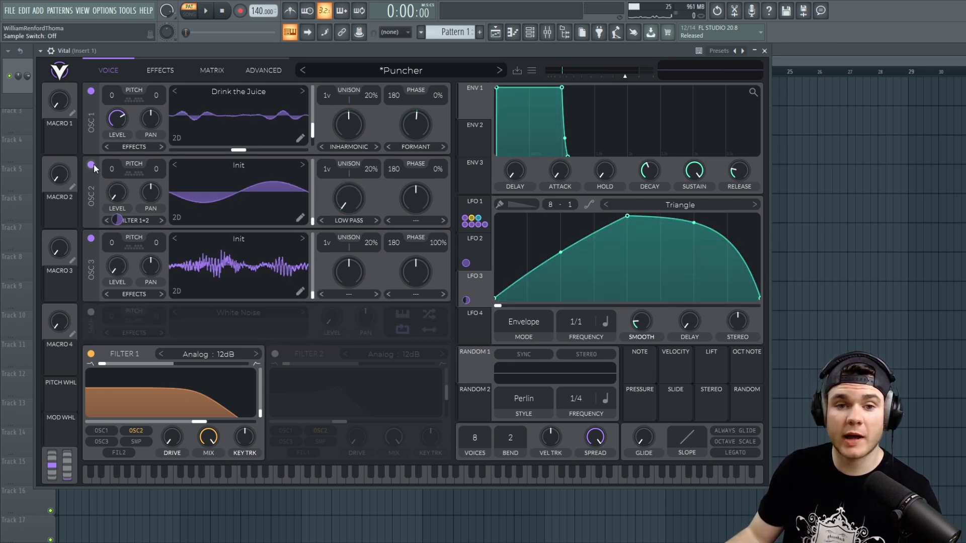
left_click(91, 164)
left_click(91, 91)
Turn off the Flanger, Phaser, Compressor, Chorus and Distortion effects.
left_click(160, 70)
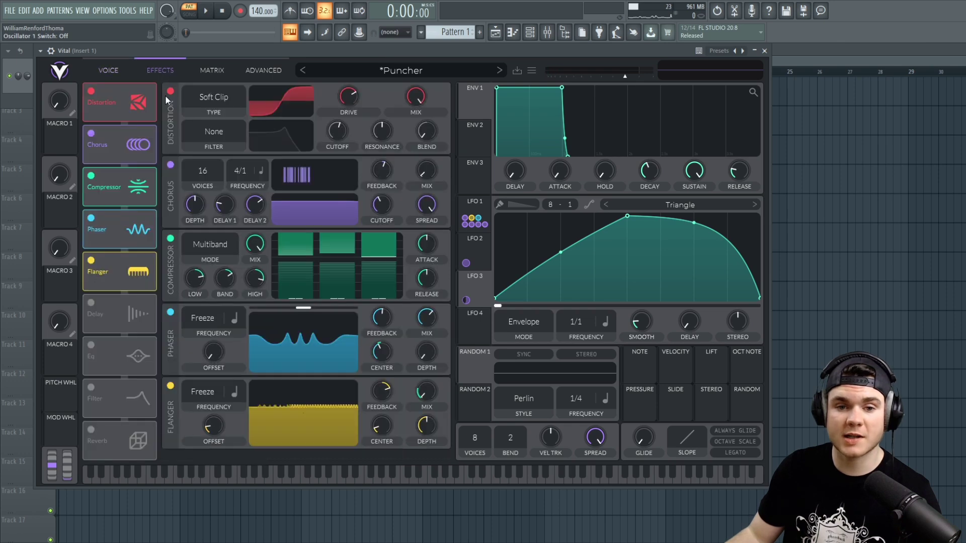
left_click(91, 260)
left_click(91, 218)
left_click(91, 176)
left_click(91, 133)
left_click(91, 91)
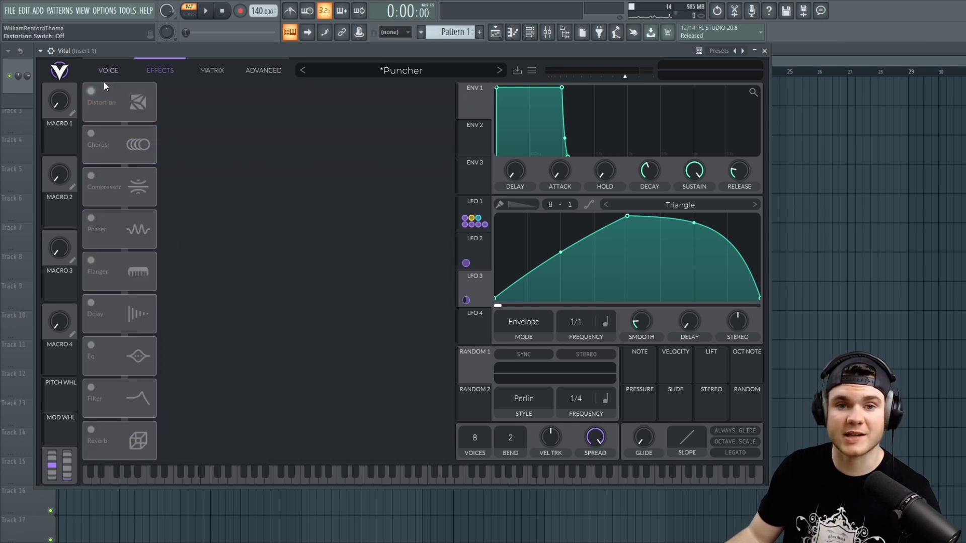
Show oscillator 3's resynthesized wavetable in 3D, then sweep its wave frame up to 256.
left_click(108, 70)
right_click(116, 266)
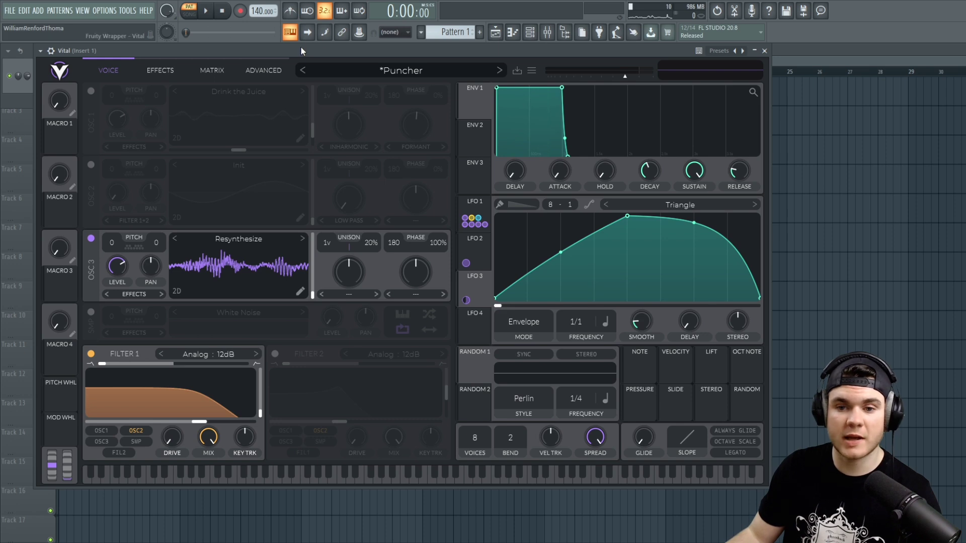
left_click(177, 291)
left_click_drag(312, 292, 315, 219)
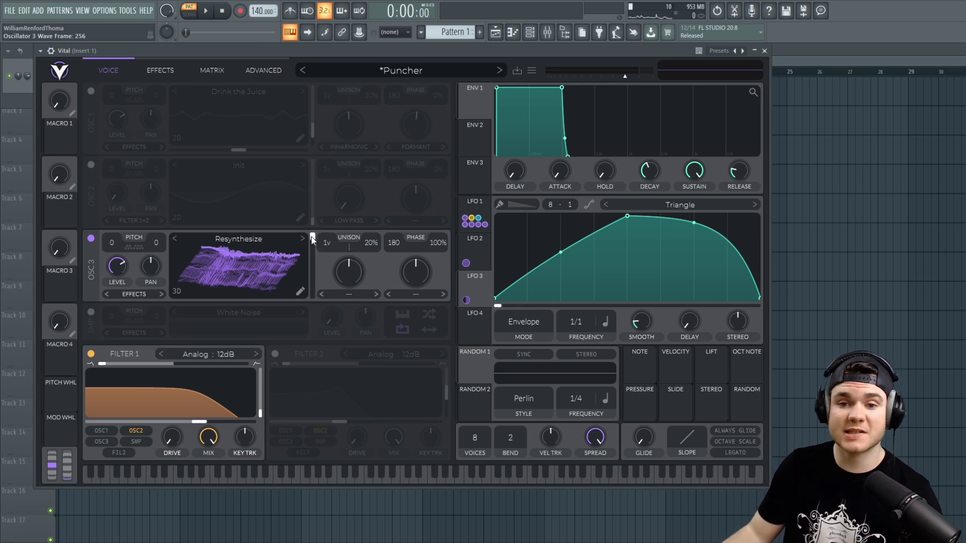
mouse_move(311, 236)
left_mouse_down()
mouse_move(312, 309)
mouse_move(318, 229)
left_mouse_up()
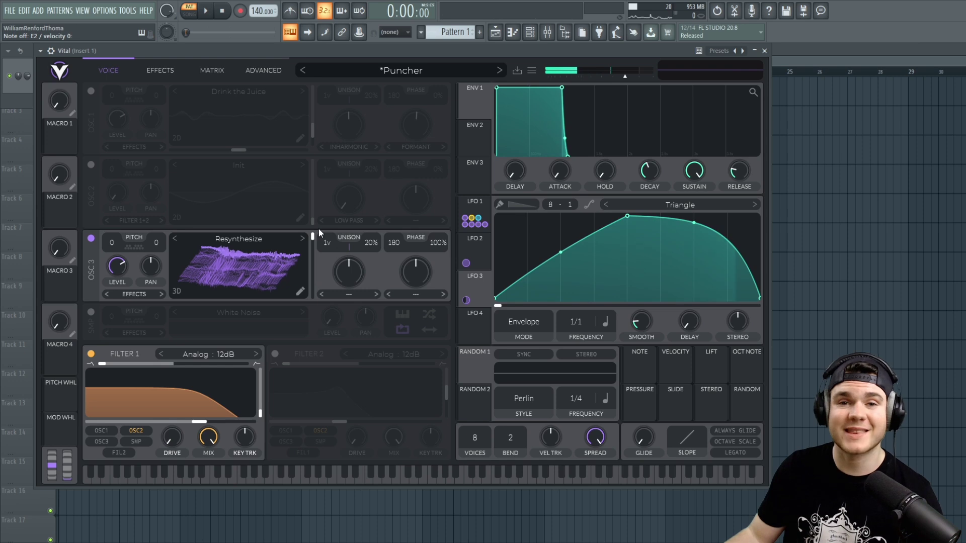
Examine the keyframes of oscillator 3's audio file source in the wavetable editor, close it, and sweep the wave frame.
left_click(299, 291)
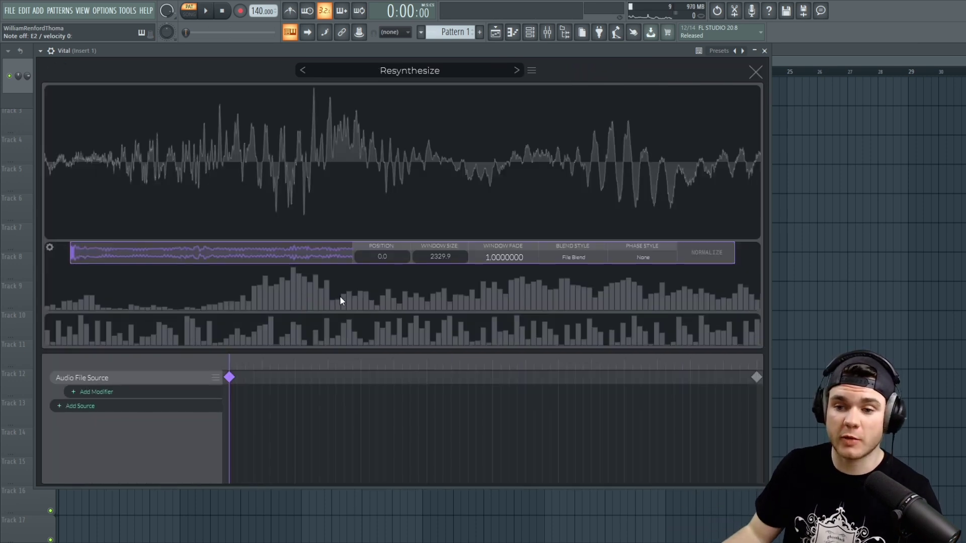
left_click_drag(267, 362, 683, 371)
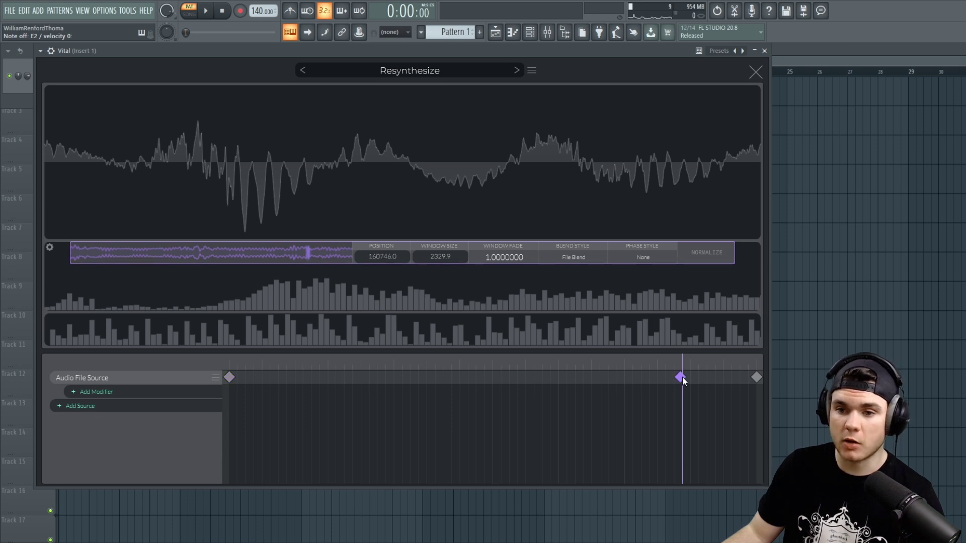
left_click(402, 257)
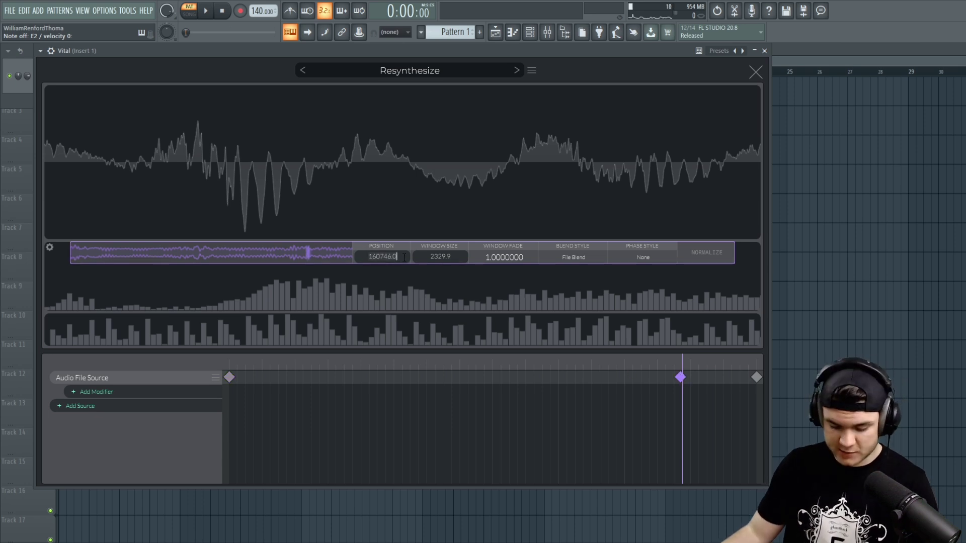
left_click(680, 377)
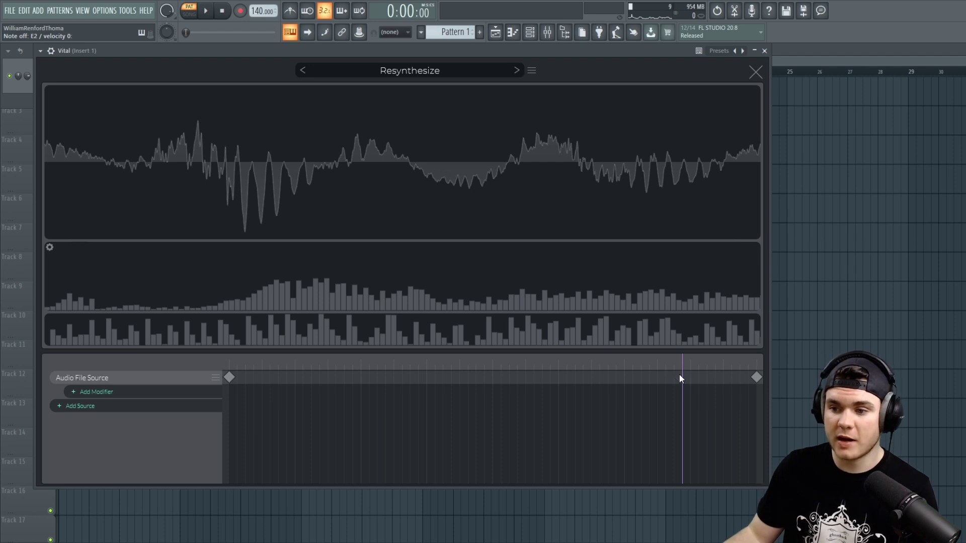
left_click(757, 377)
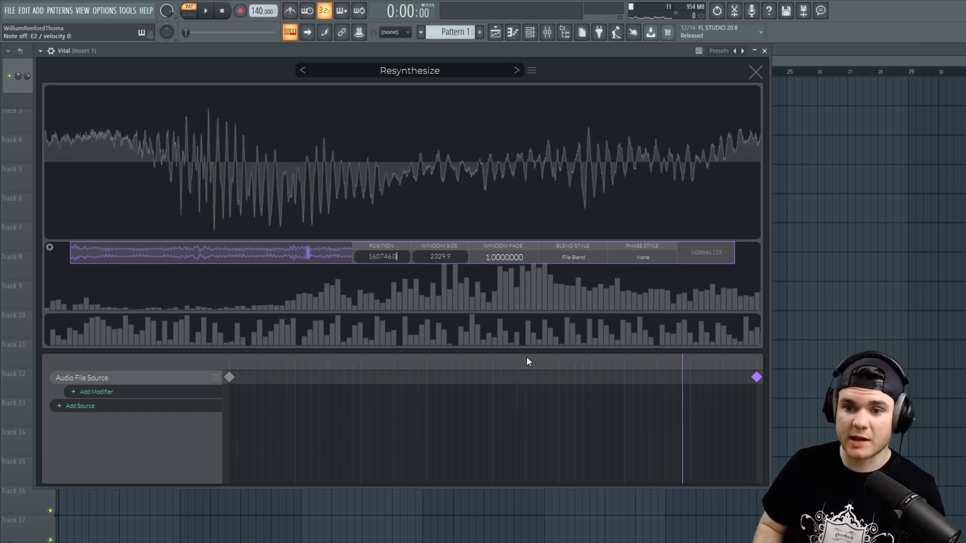
left_click(752, 69)
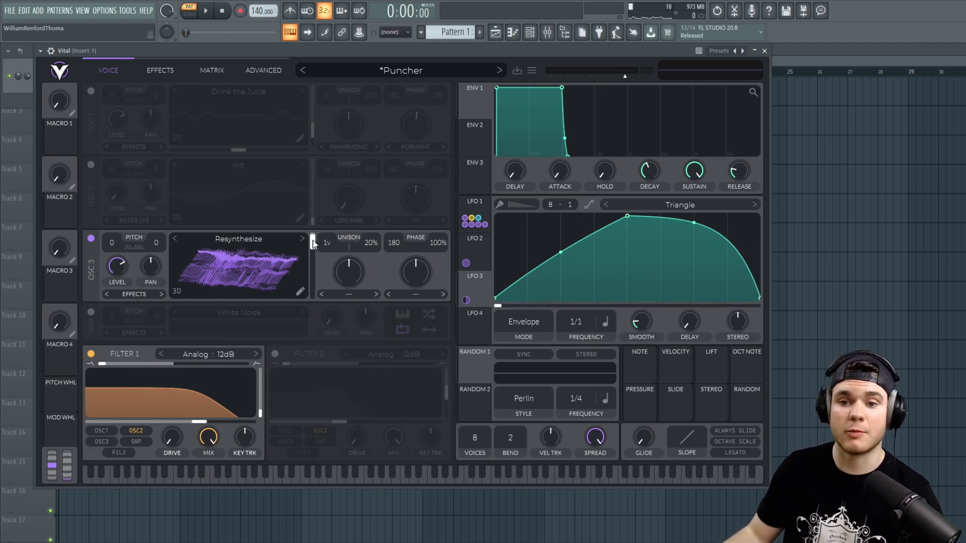
mouse_move(313, 243)
left_click_drag(315, 241, 314, 219)
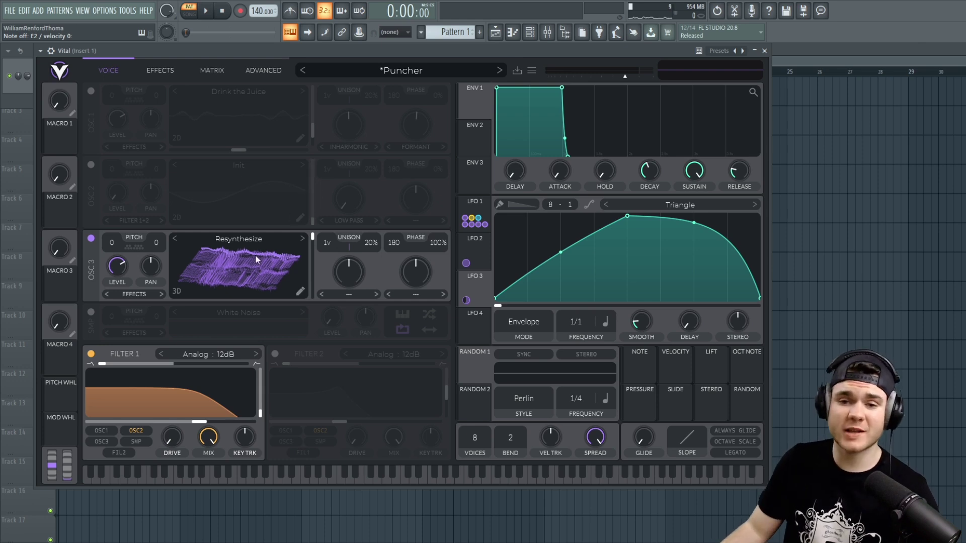
Initialize the preset, and set oscillator 1's spectral morph to Random Amplitudes with the amount at 0%.
left_click(532, 70)
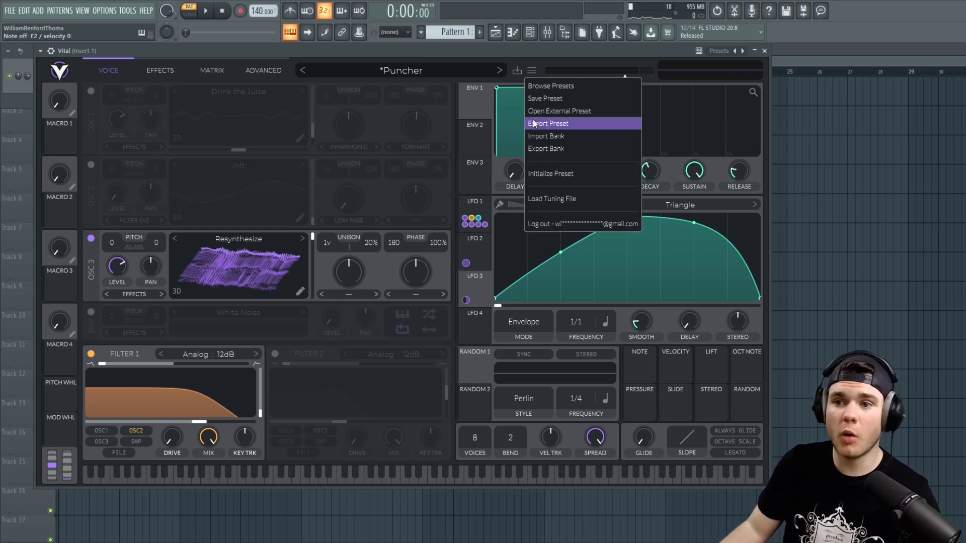
left_click(557, 172)
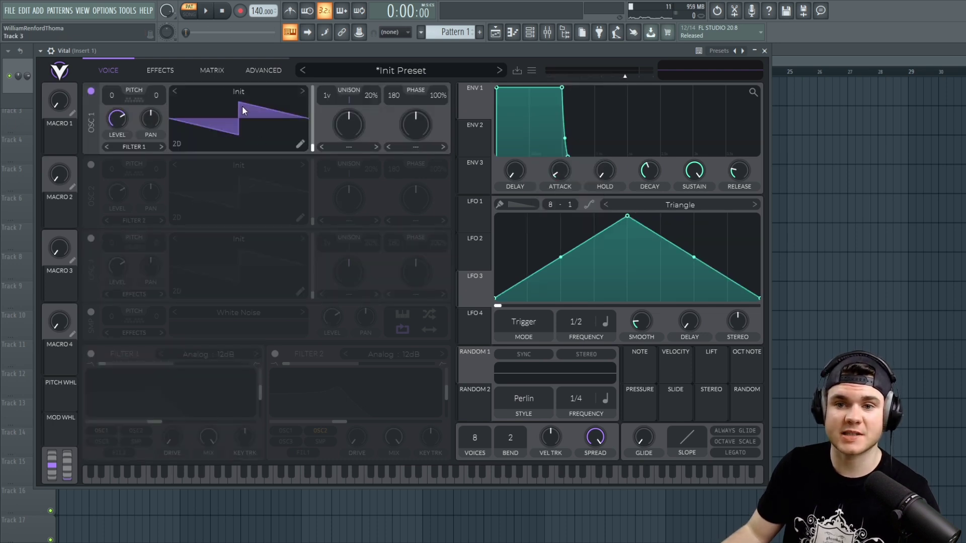
left_click(338, 146)
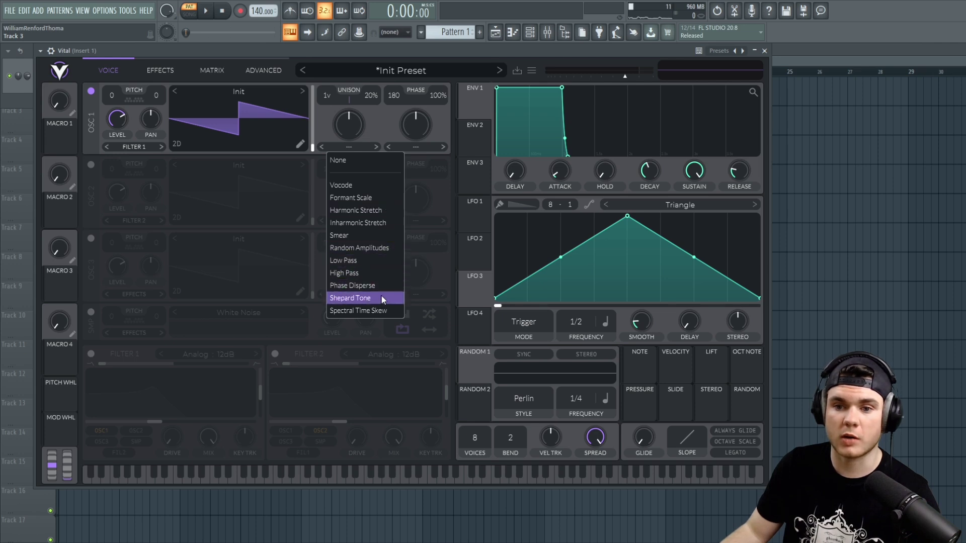
left_click(368, 247)
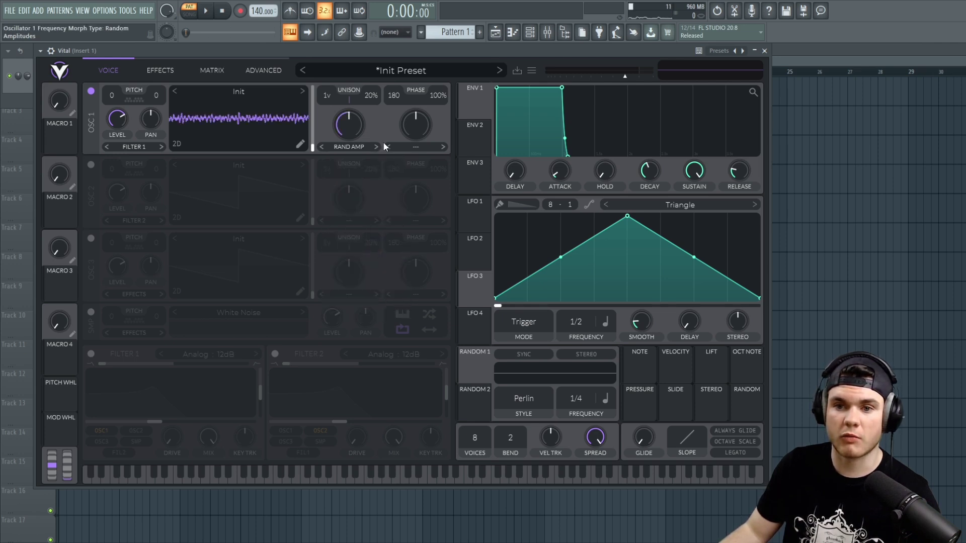
left_click_drag(348, 119, 351, 165)
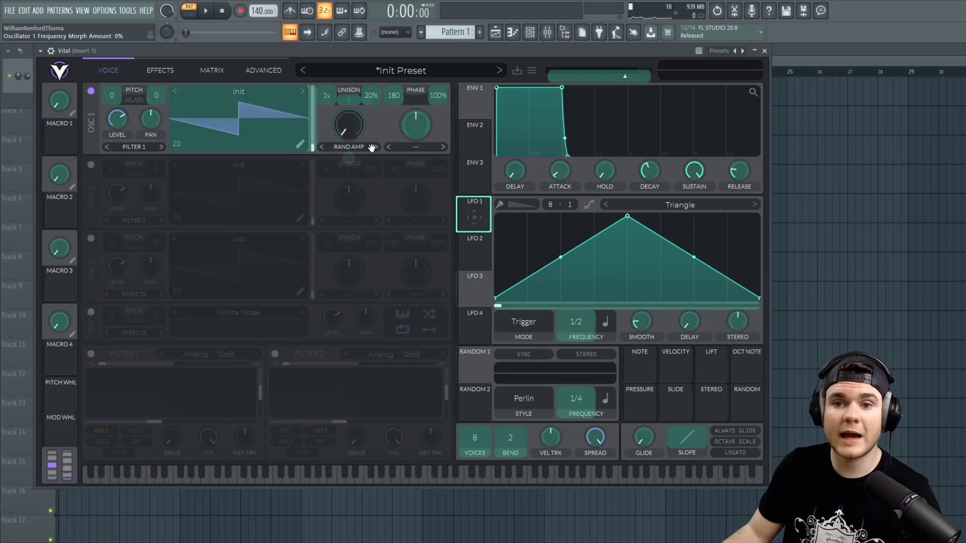
Modulate oscillator 1's Random Amplitudes amount with LFO 1, using a rising ramp shape at a 2/1 frequency.
left_click_drag(346, 132, 345, 132)
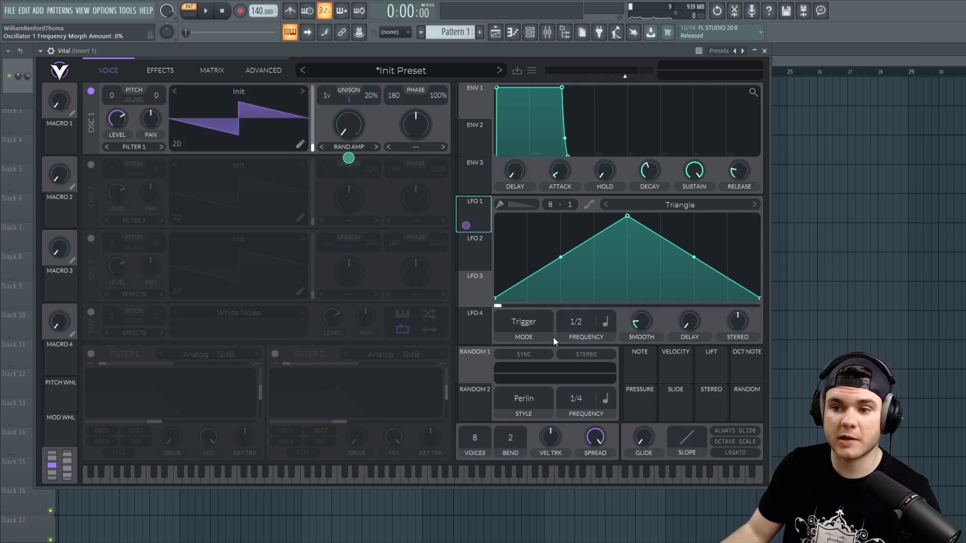
left_click_drag(578, 321, 574, 358)
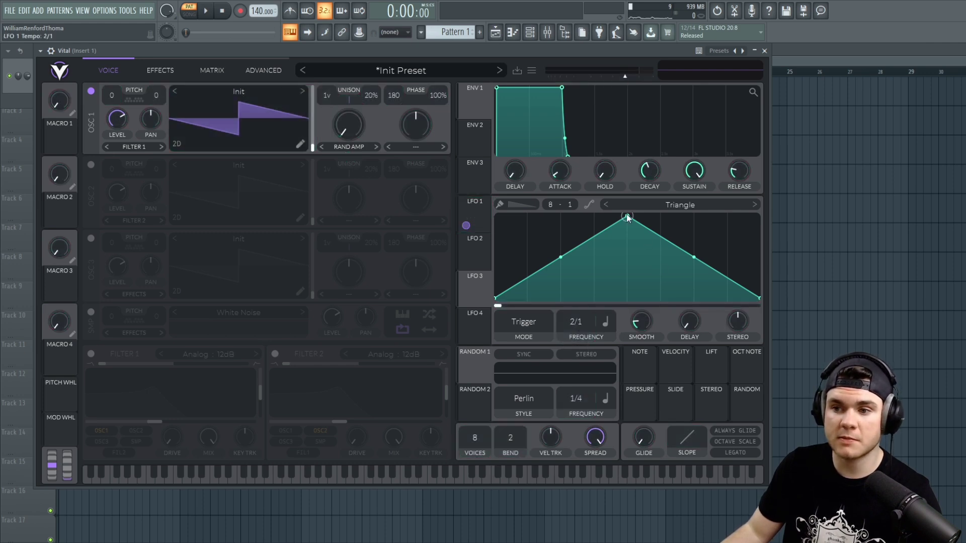
mouse_move(478, 204)
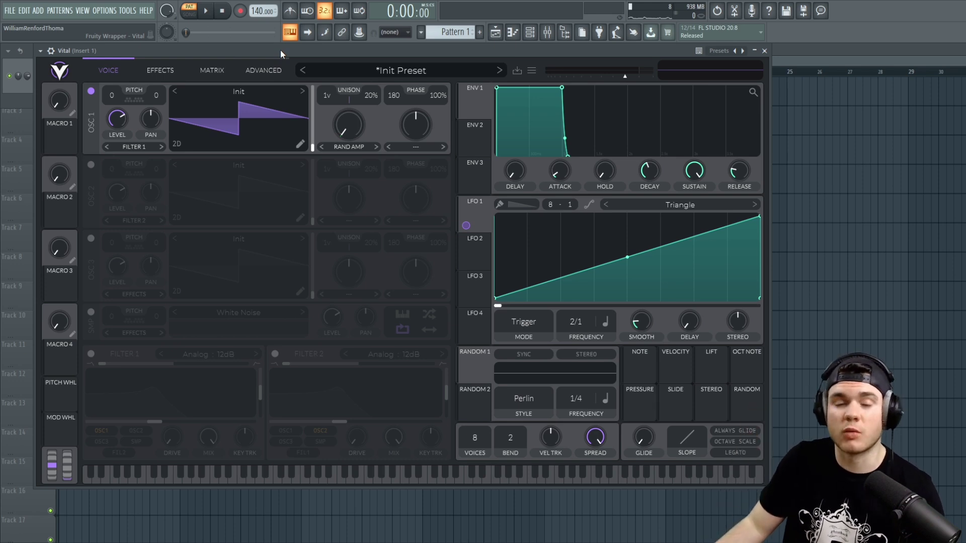
Resynthesize the preset into oscillator 1's wavetable, and set its spectral morph to None.
right_click(207, 113)
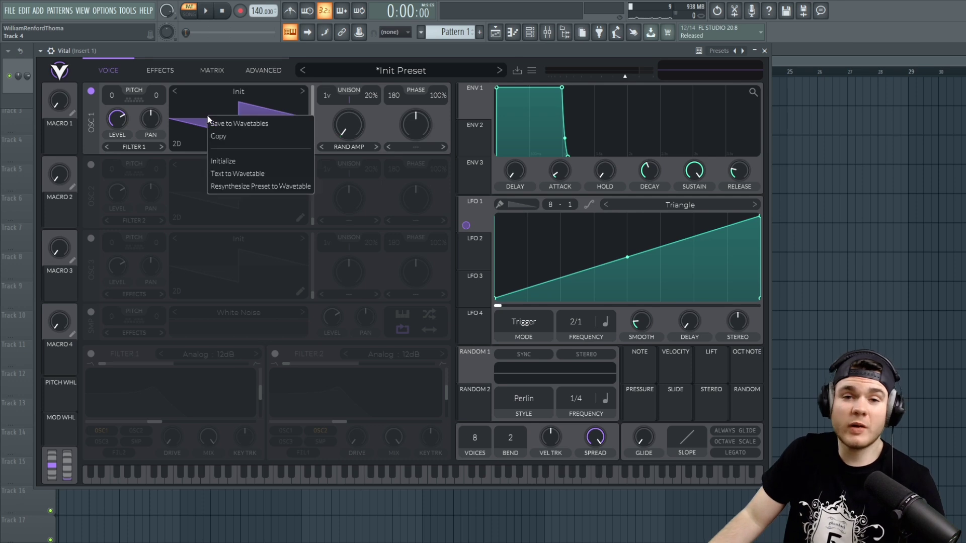
left_click(253, 187)
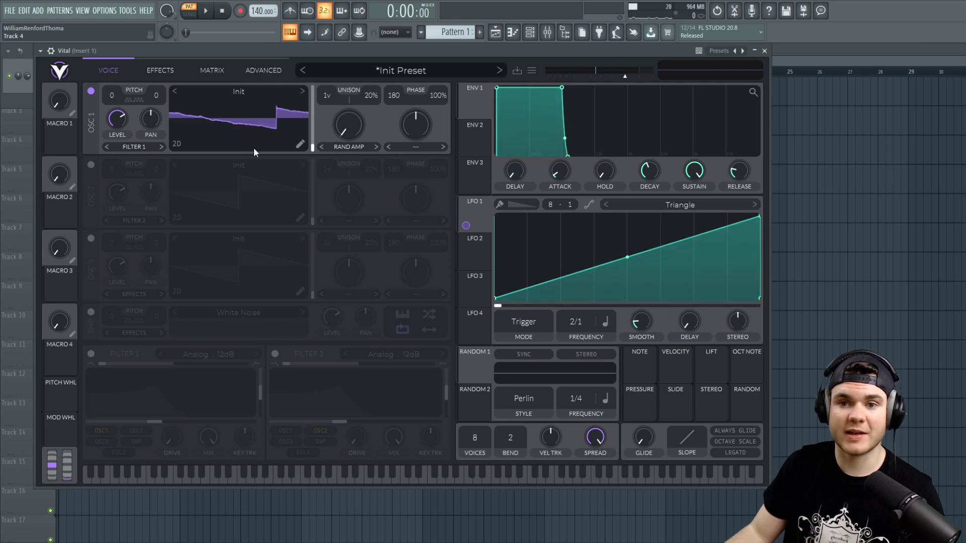
left_click(347, 147)
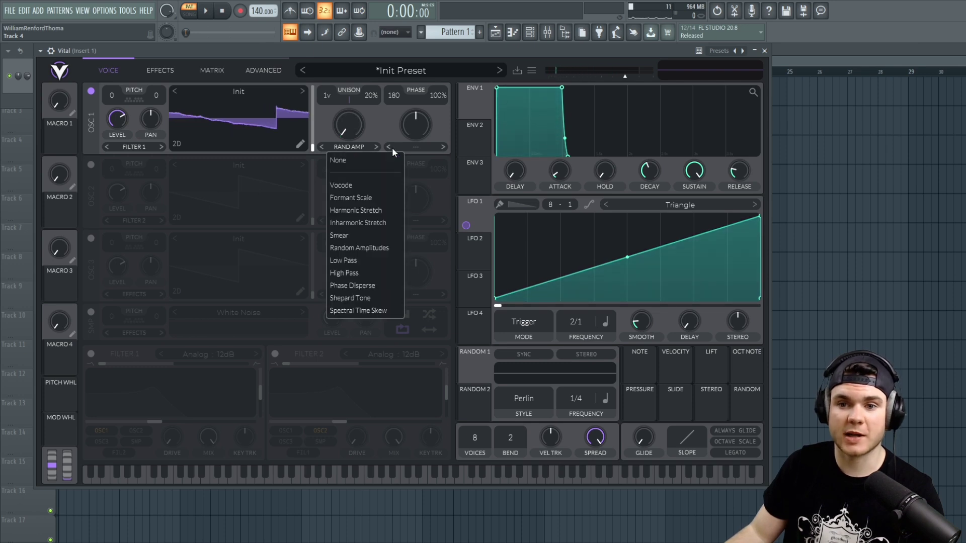
left_click(355, 160)
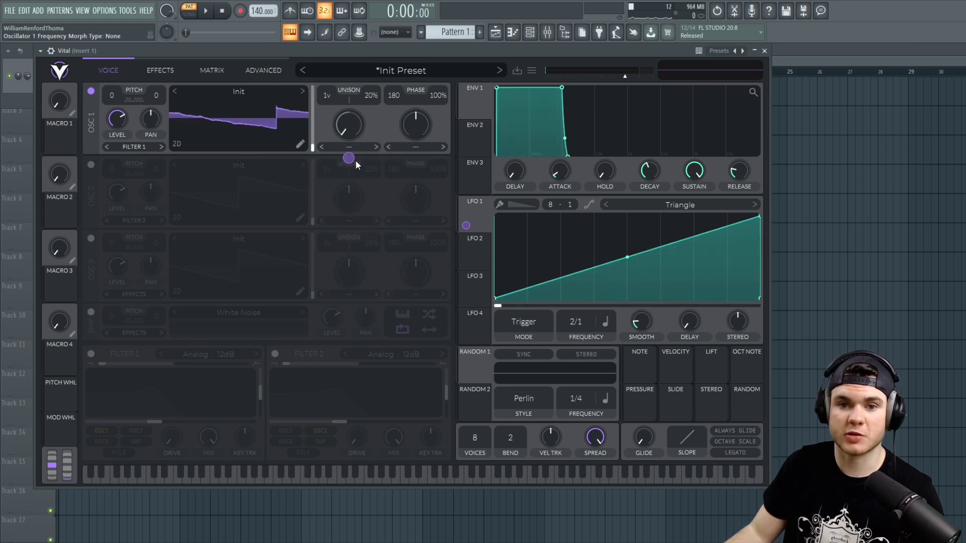
Show oscillator 1 in 3D with its wave frame at 256, apply Formant Scale, and raise LFO 1's frame modulation to maximum.
left_click(177, 145)
left_click_drag(313, 146, 311, 92)
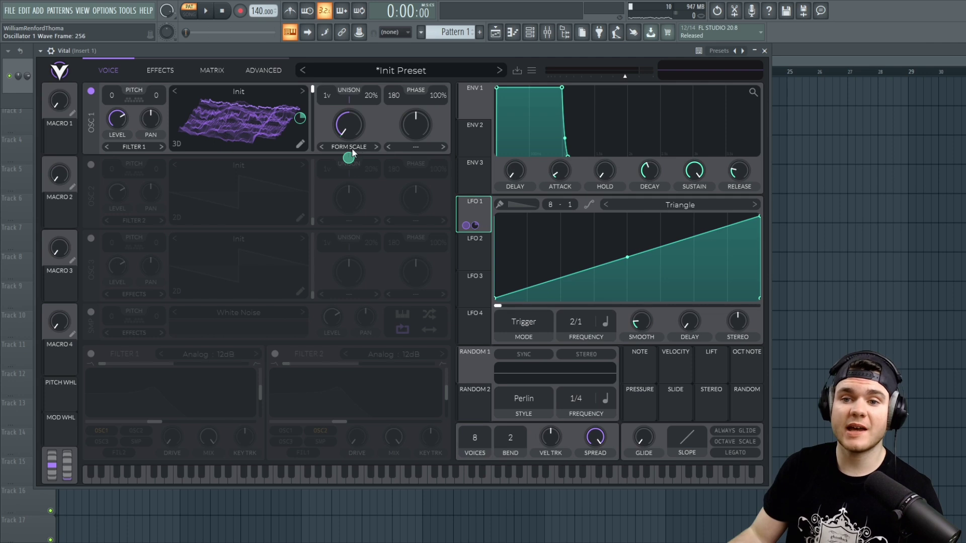
mouse_move(305, 119)
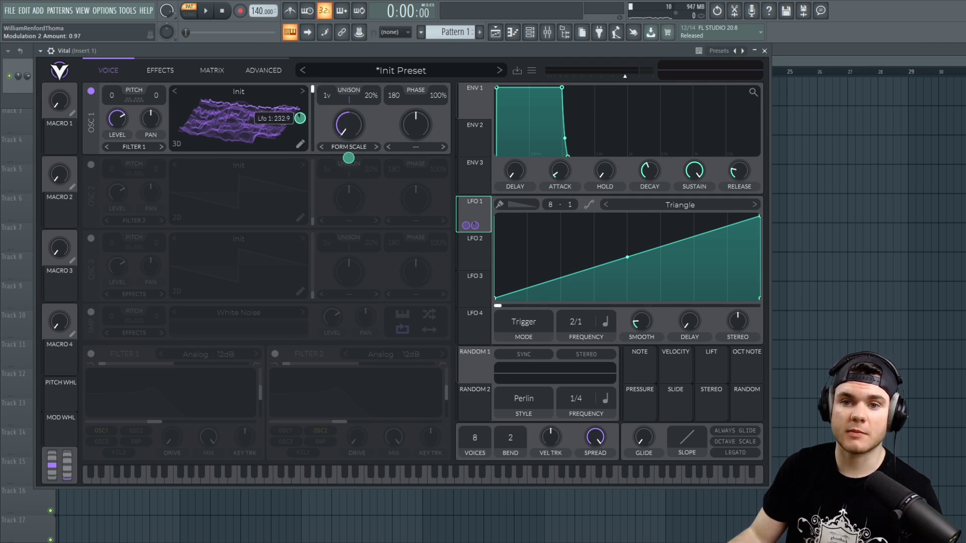
left_click_drag(300, 118, 325, 56)
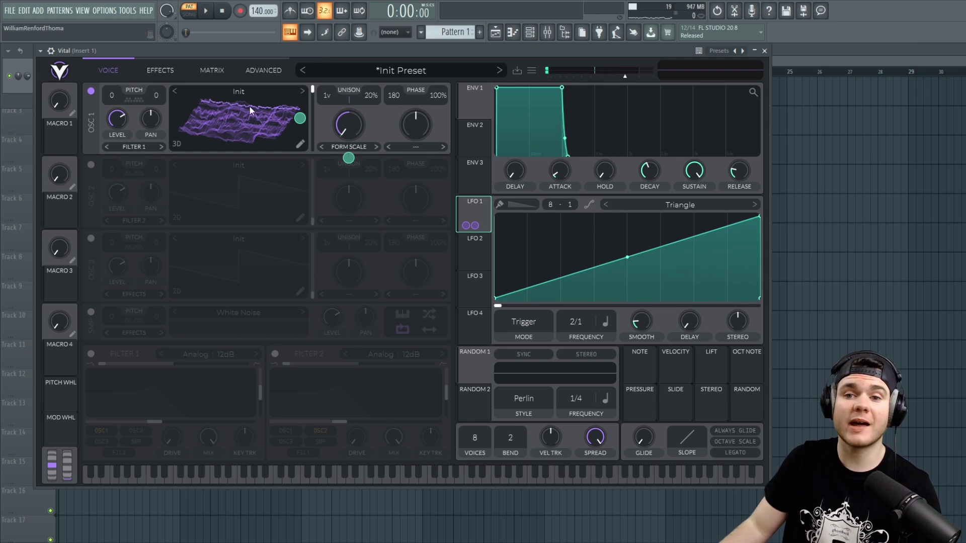
Resynthesize the Formant Scale patch into oscillator 1's wavetable, set its spectral morph to None, and sweep the wave frame.
right_click(219, 116)
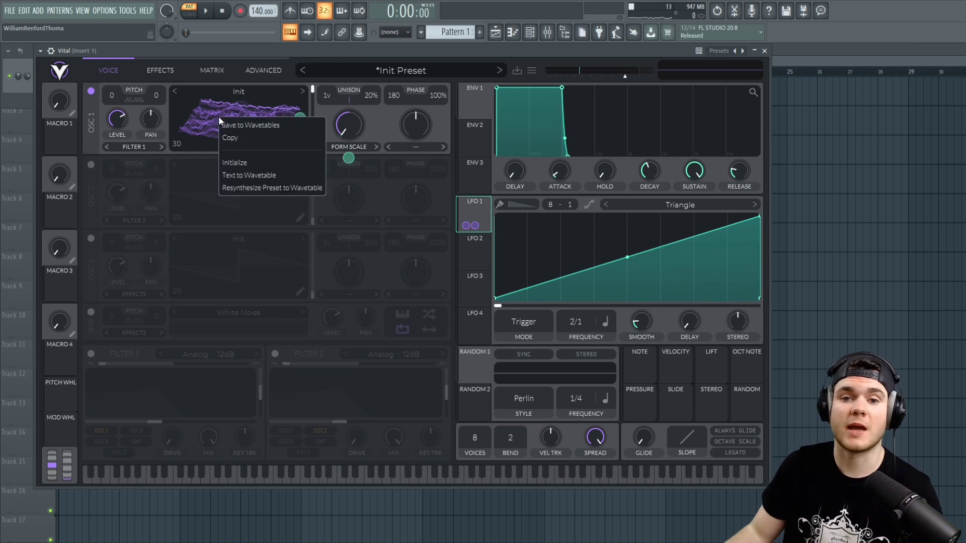
left_click(245, 188)
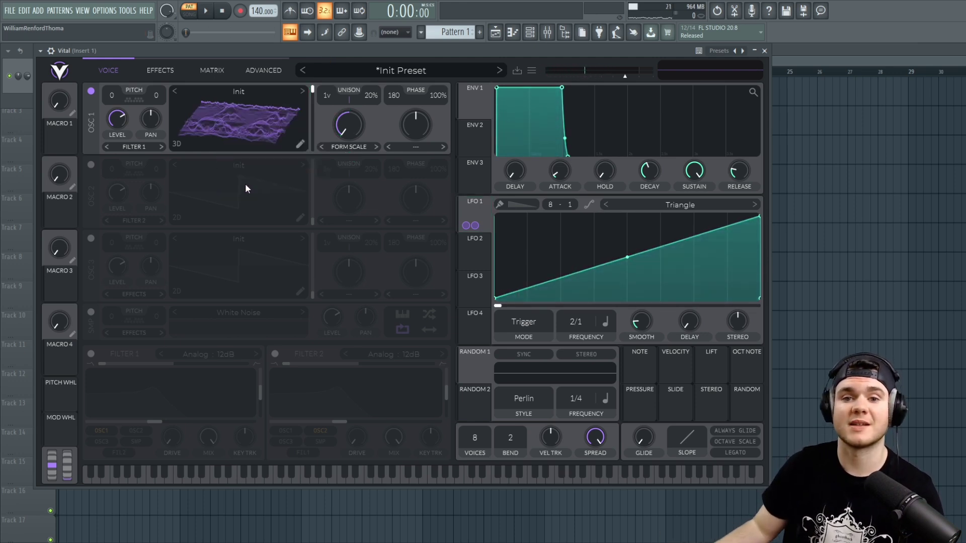
left_click(335, 147)
left_click(349, 156)
left_click_drag(311, 126, 314, 98)
Save oscillator 1's resynthesized wavetable as "X Æ A-12", and sweep its wave frame down.
right_click(227, 120)
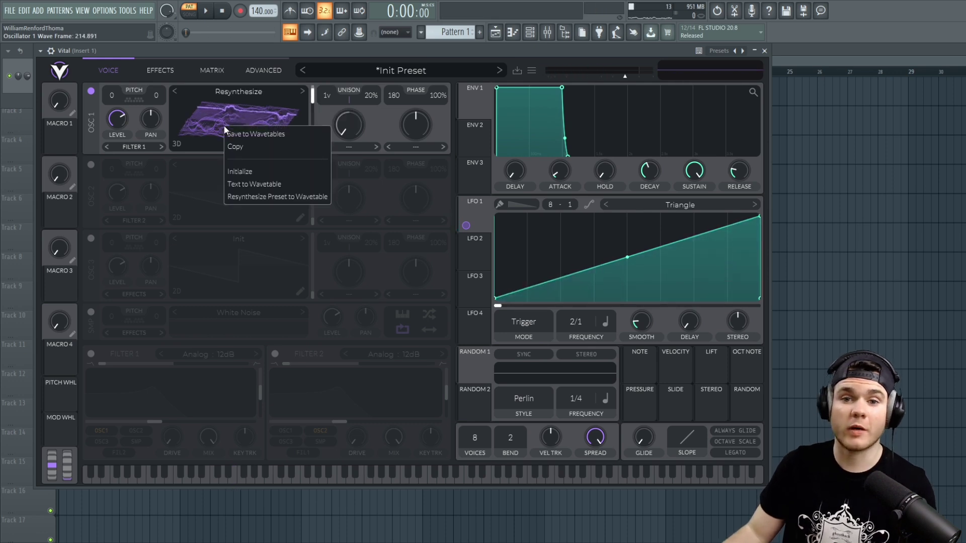
left_click(273, 135)
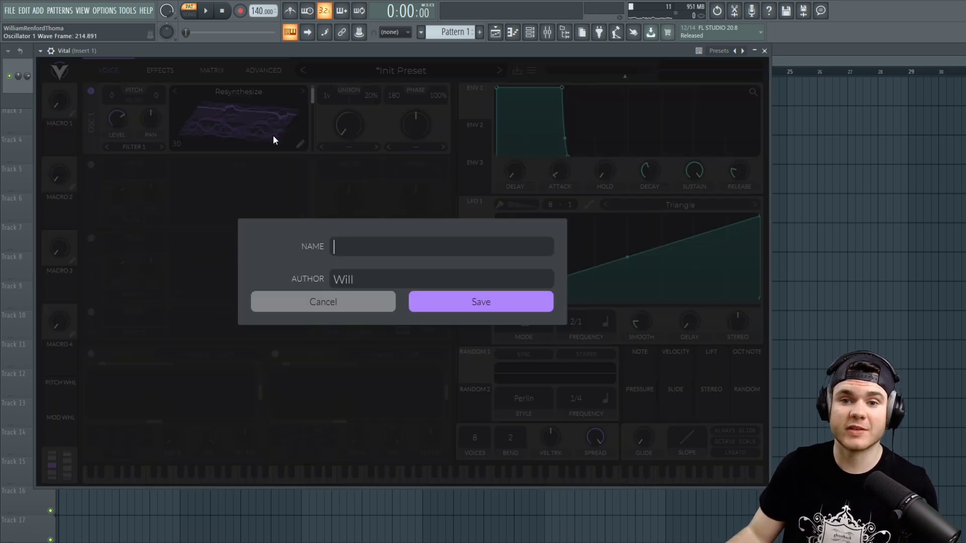
type("X Æ A-12")
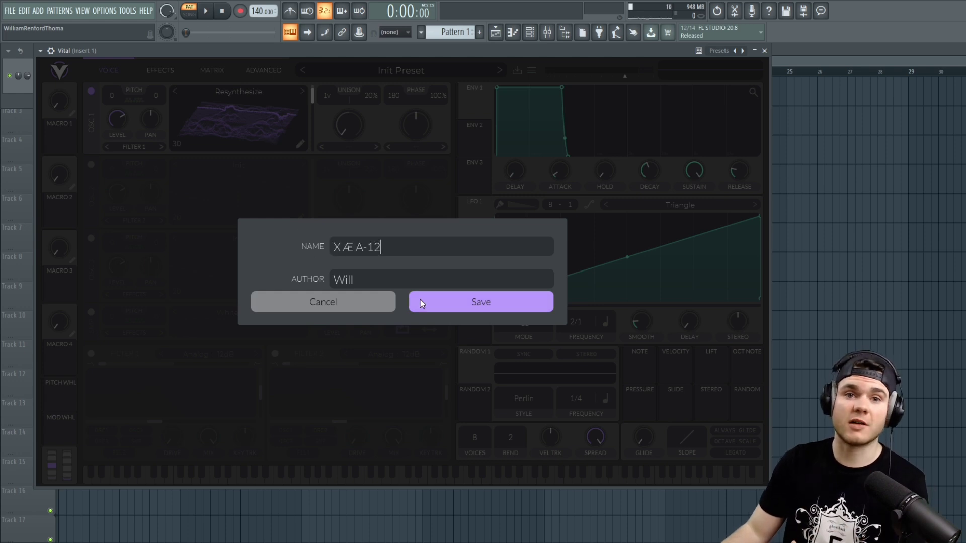
left_click(421, 302)
left_click(419, 298)
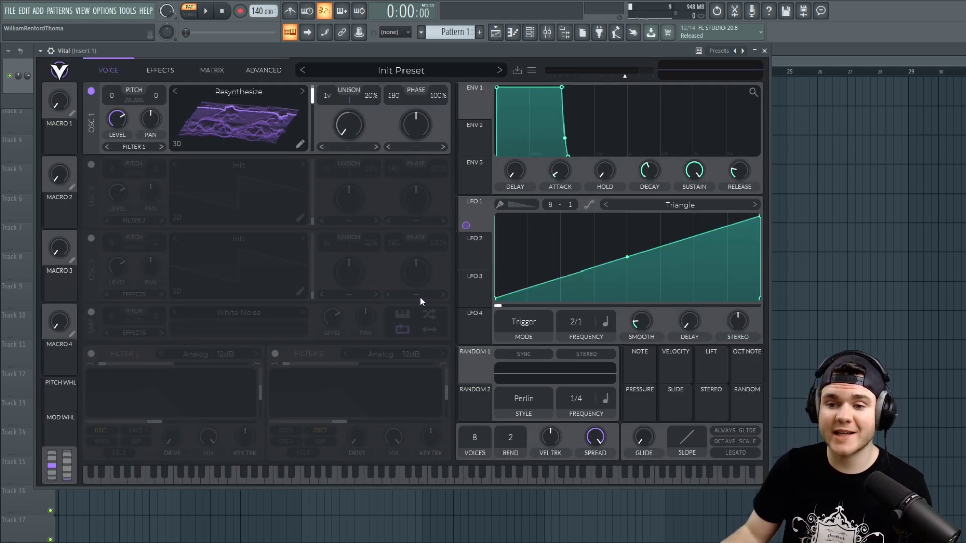
left_click_drag(313, 104, 305, 149)
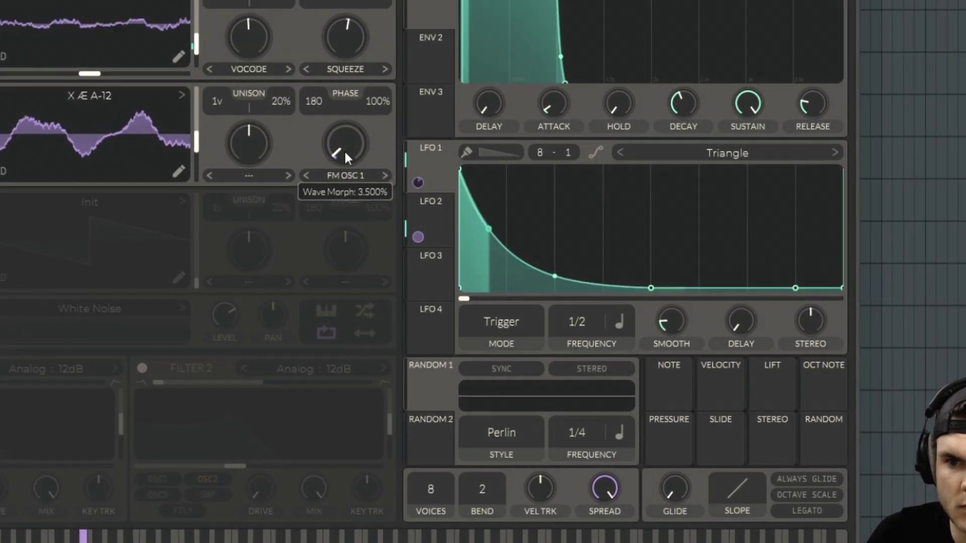
Move the Flanger above the Compressor in the effects chain, and bring up the patch's effects for review.
left_click_drag(236, 84, 236, 88)
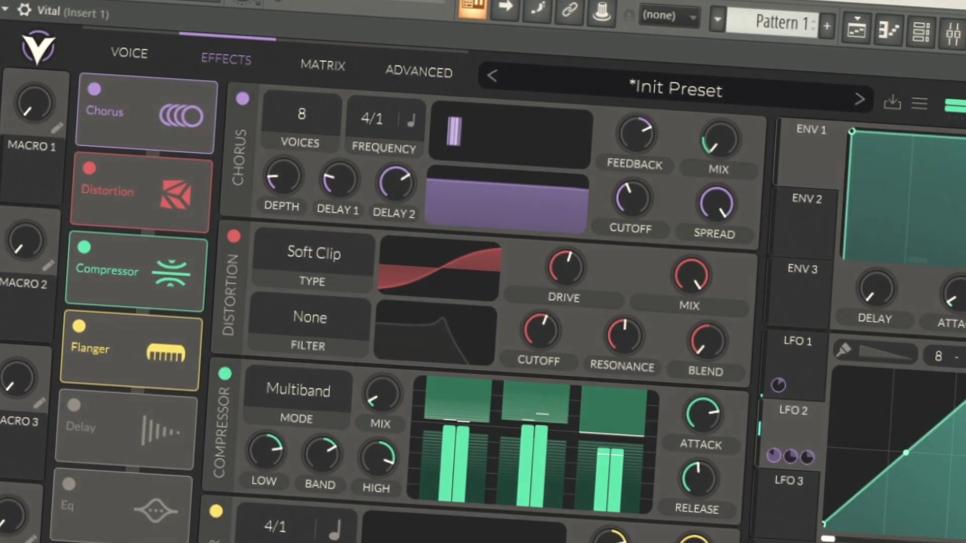
left_click_drag(128, 352, 131, 254)
left_click_drag(547, 445, 460, 435)
left_click_drag(484, 354, 482, 347)
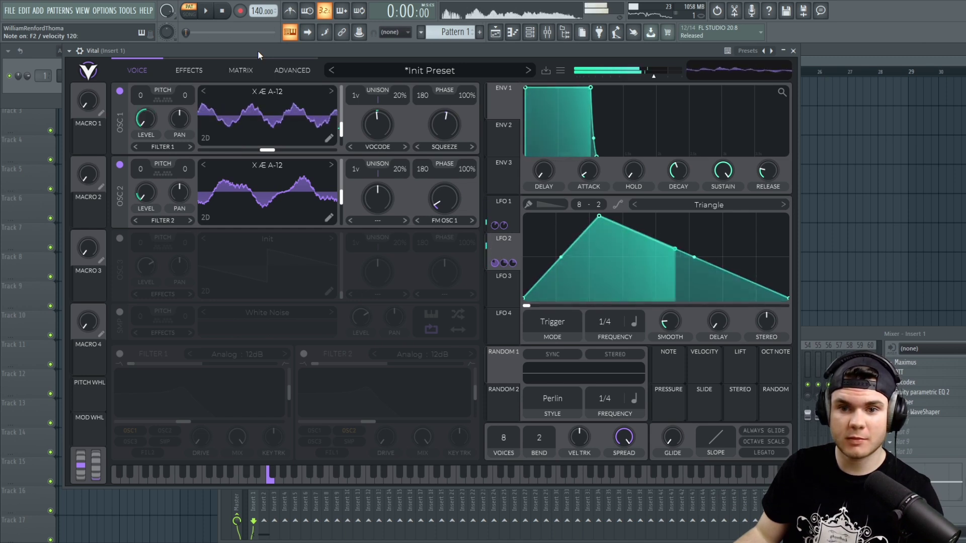
left_click(188, 70)
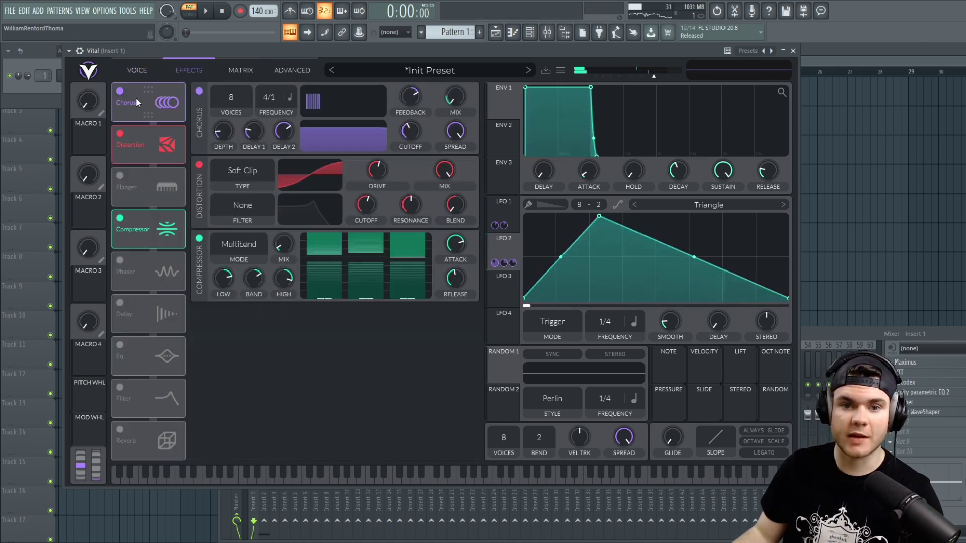